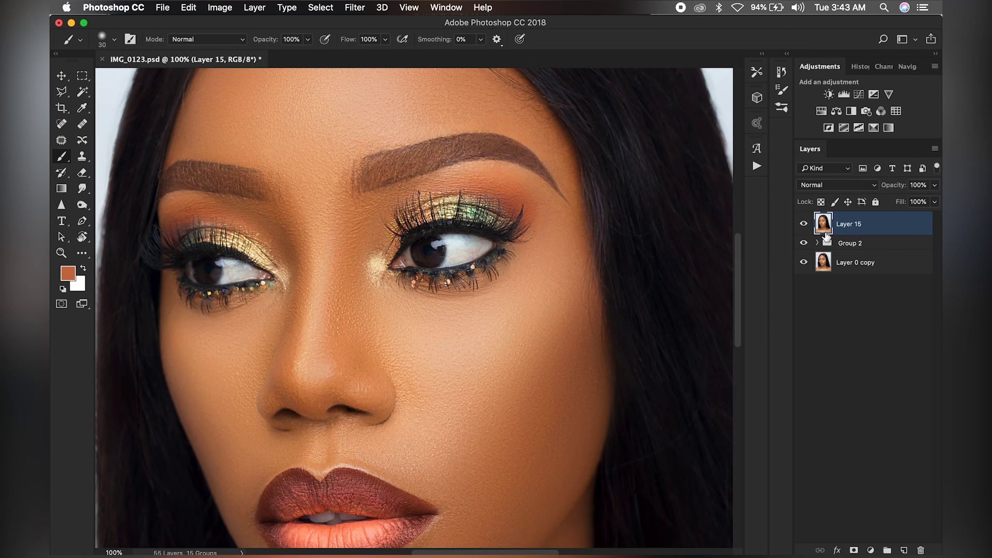
# Compare the portrait before and after retouching by showing only Layer 0 copy and restoring the other layers' visibility.
pyautogui.keyDown('alt'); pyautogui.click(803, 265); pyautogui.keyUp('alt')
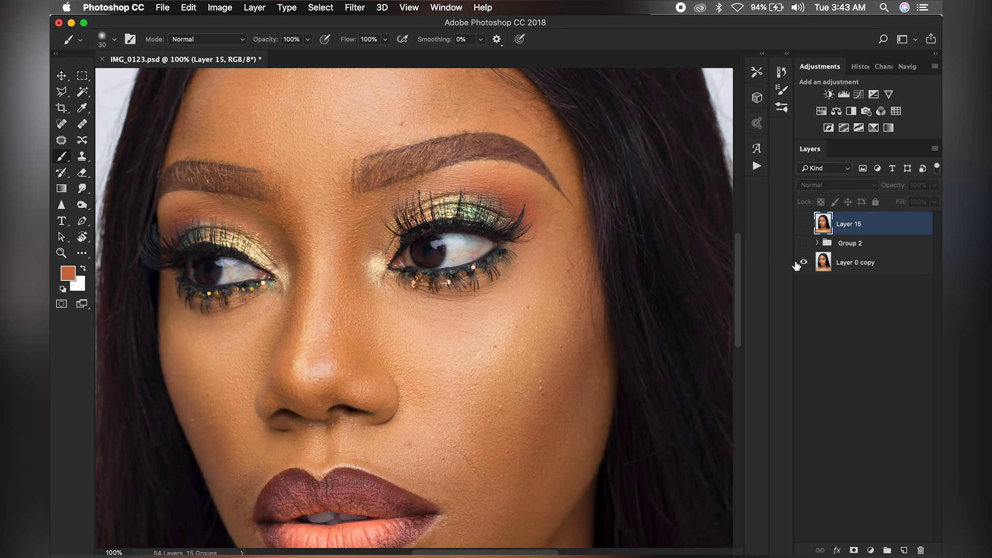
pyautogui.press('super+0')
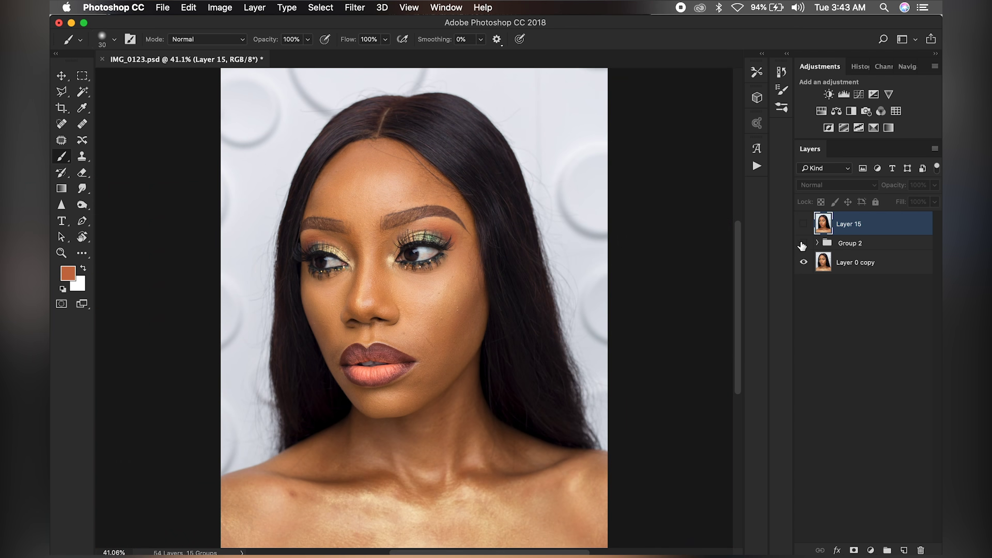
pyautogui.keyDown('alt'); pyautogui.click(804, 264); pyautogui.keyUp('alt')
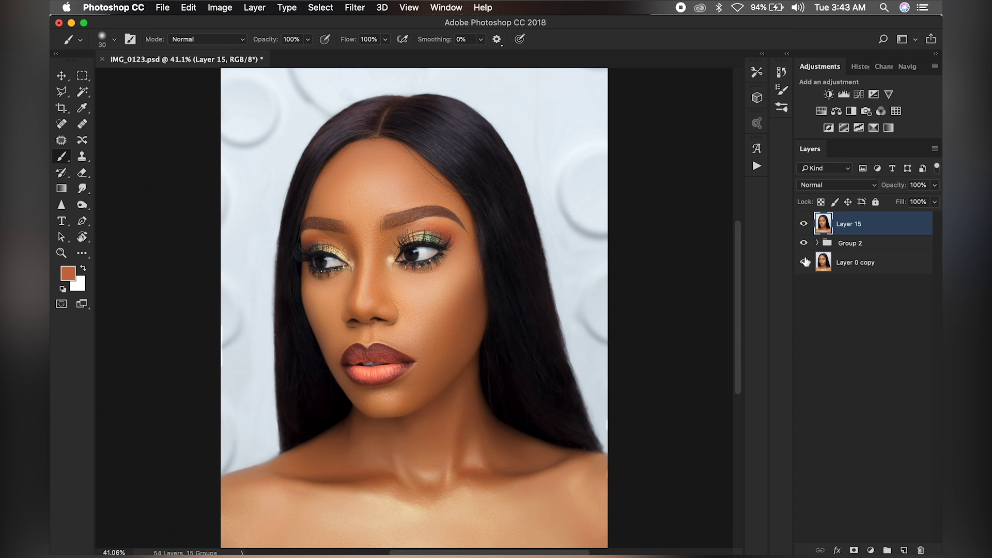
# Hide Layer 15 and check which layers and groups Group 2 contains.
pyautogui.click(805, 223)
pyautogui.click(817, 243)
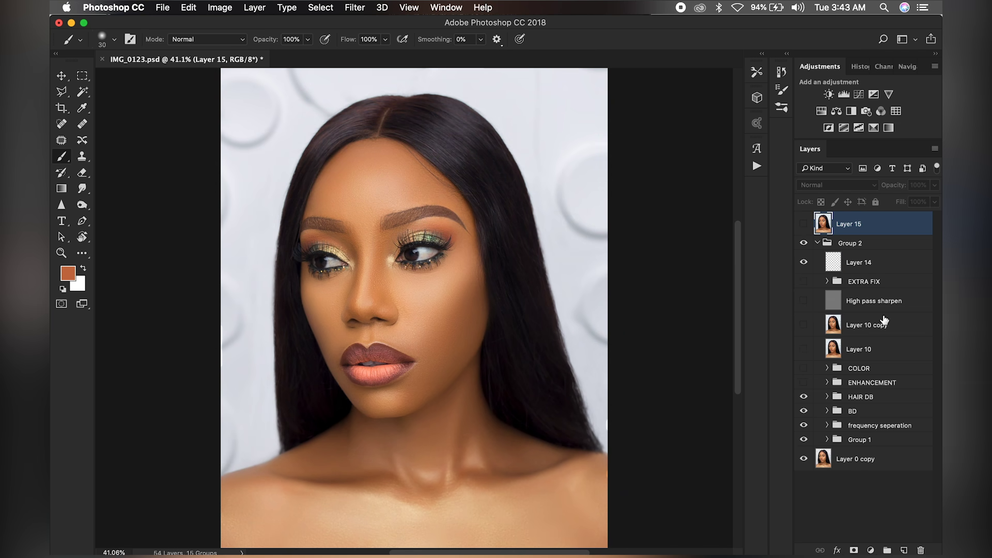
pyautogui.click(817, 243)
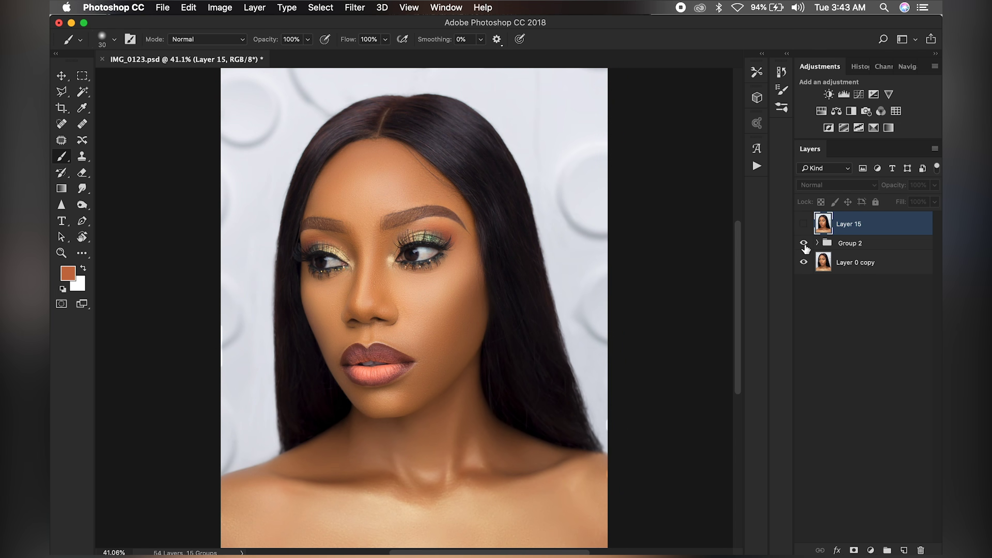
# Show the list of actions and delete the last MAKE UP BY Walevisuals set.
pyautogui.press('super+equal')
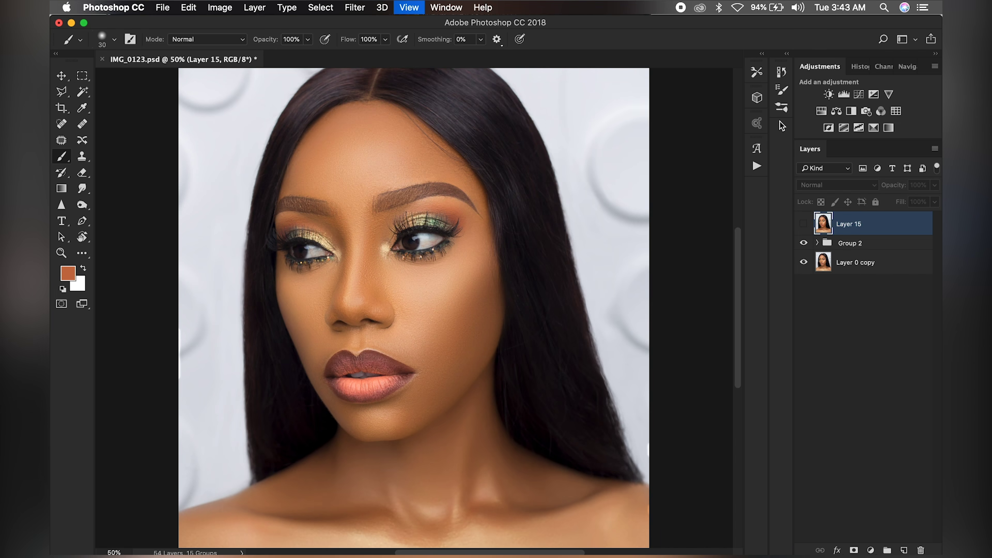
pyautogui.press('super+equal')
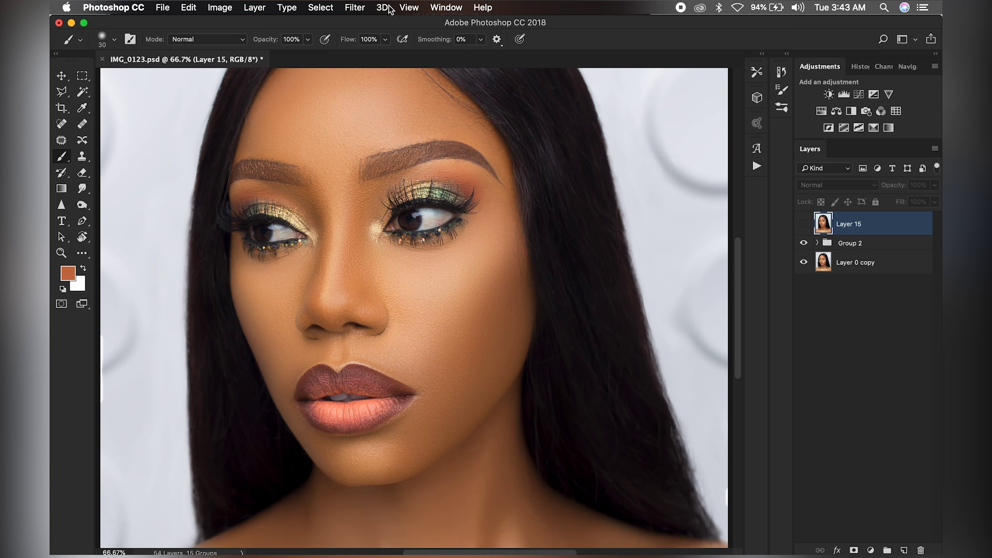
pyautogui.press('super+equal')
pyautogui.scroll(3, 582, 203)
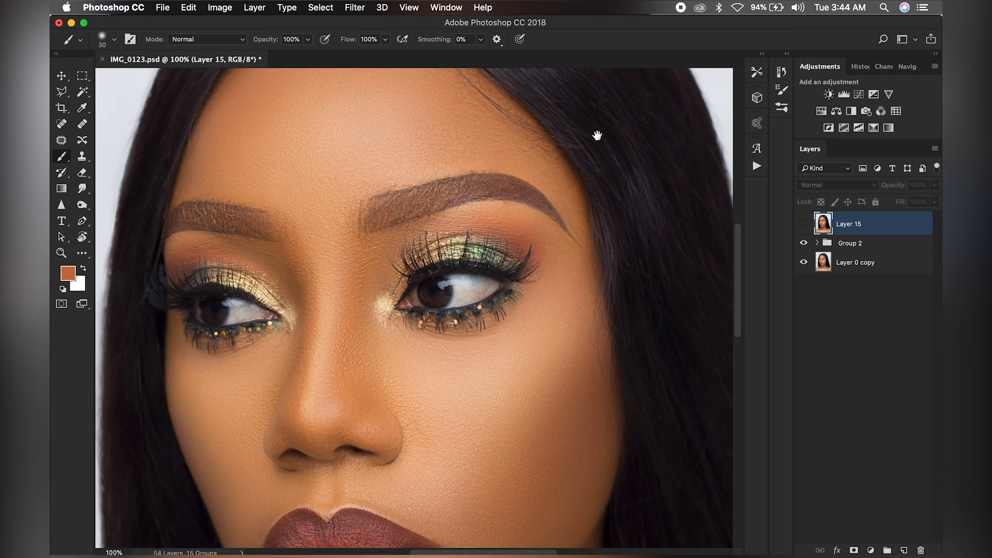
pyautogui.click(451, 9)
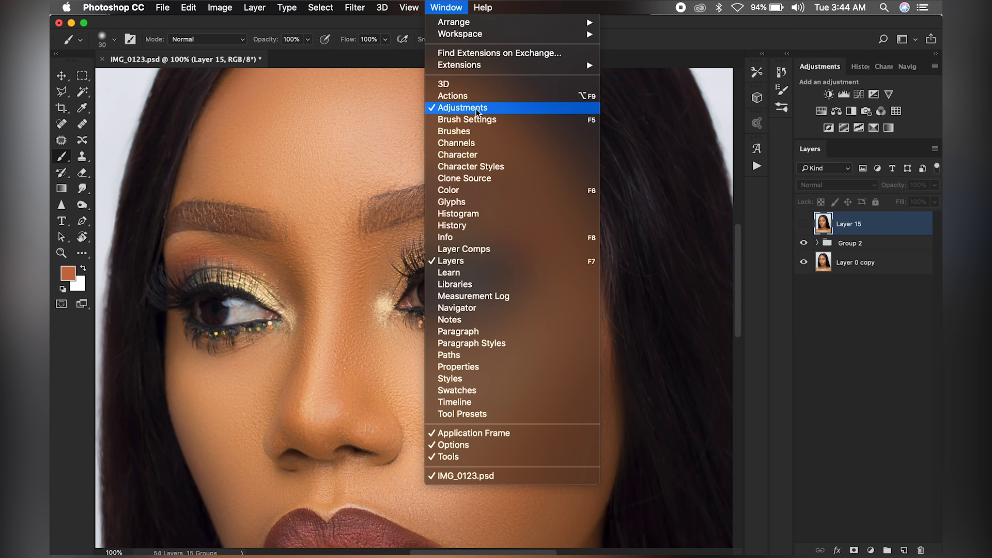
pyautogui.click(463, 97)
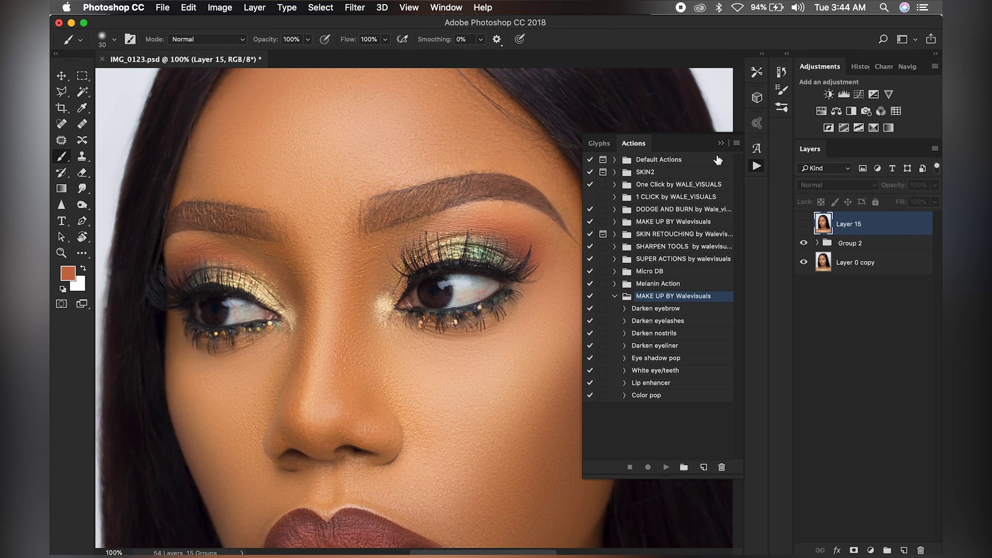
pyautogui.click(616, 297)
pyautogui.moveTo(675, 298); pyautogui.dragTo(722, 467)
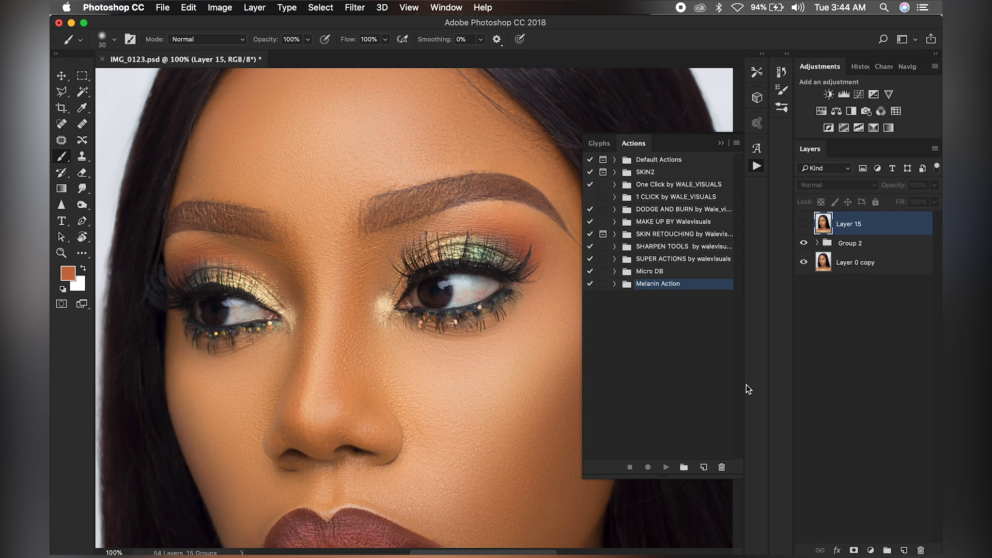
# Load the MAKE UP actions file from the WALE VISUALS RETOUCH folder and expand the loaded MAKE UP BY Walevisuals set.
pyautogui.click(737, 143)
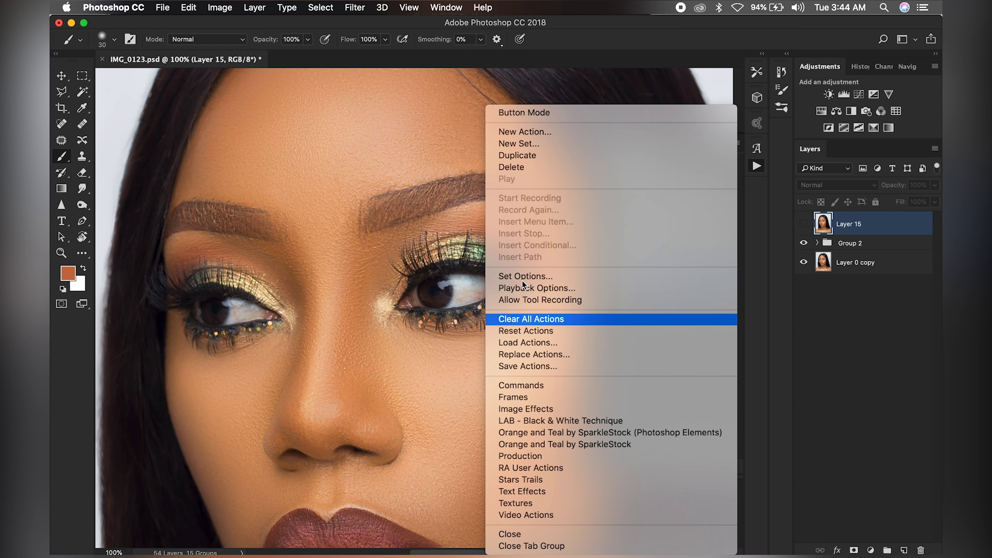
pyautogui.click(527, 341)
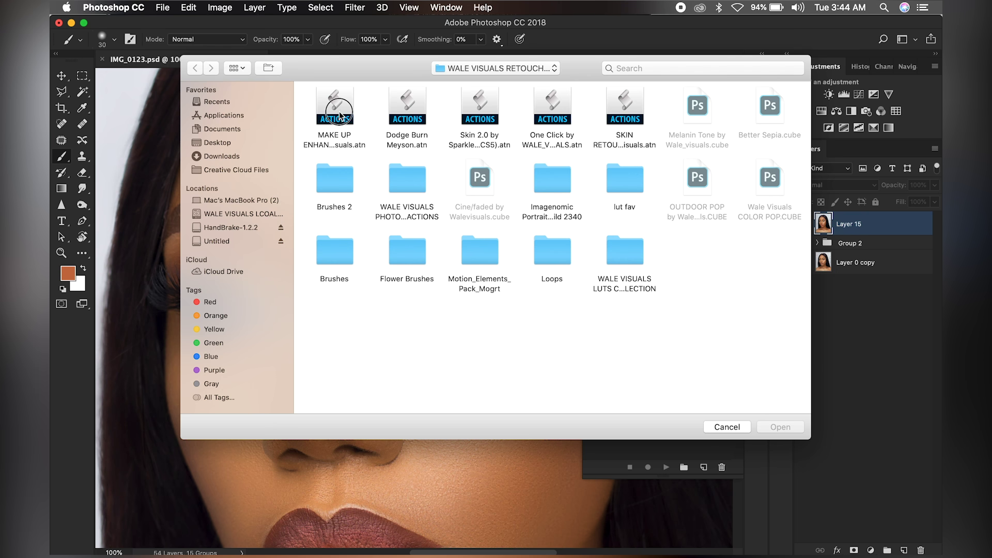
pyautogui.click(339, 114)
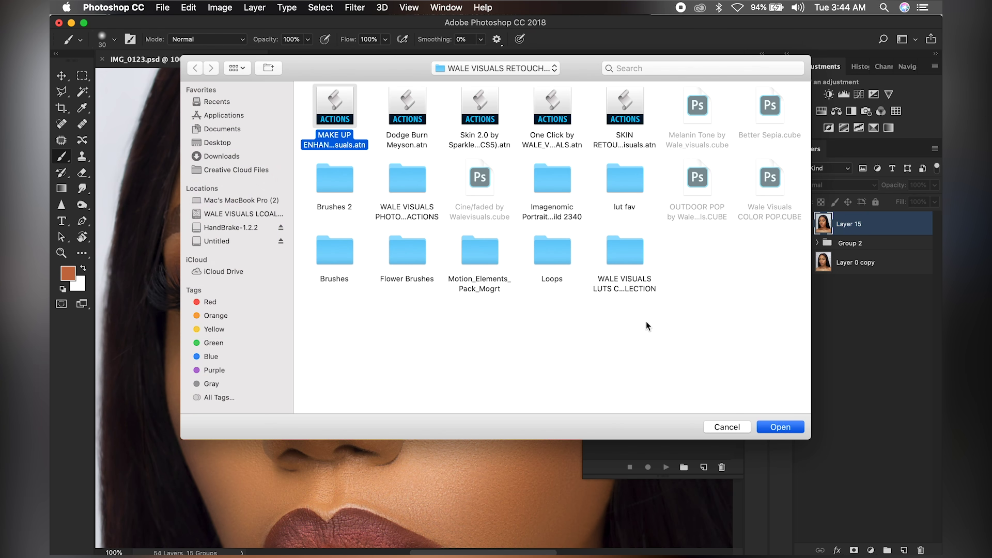
pyautogui.click(781, 427)
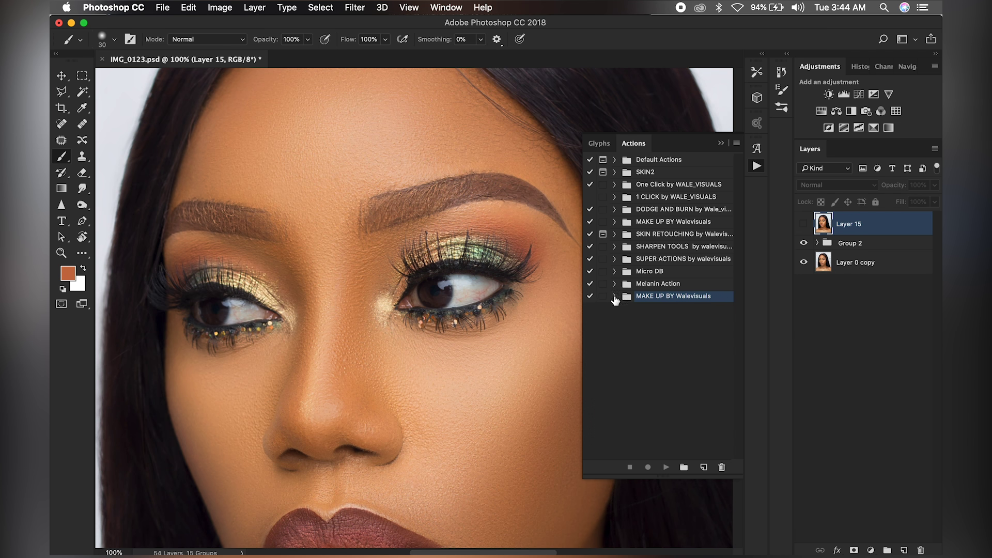
pyautogui.click(616, 296)
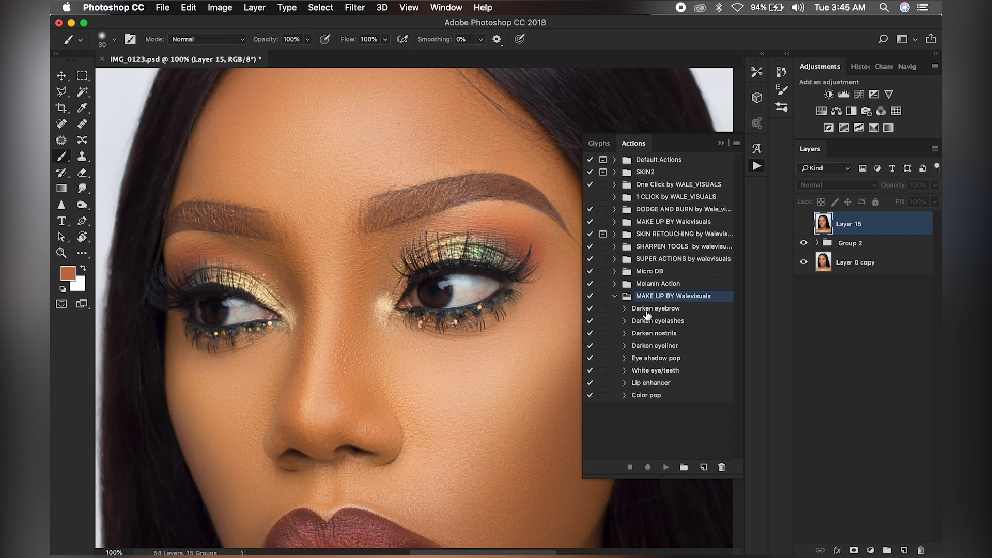
# Run the Darken eyebrow action and ready the Brush tool at 100% opacity on the DARKEN EYE BROWS layer mask.
pyautogui.click(675, 310)
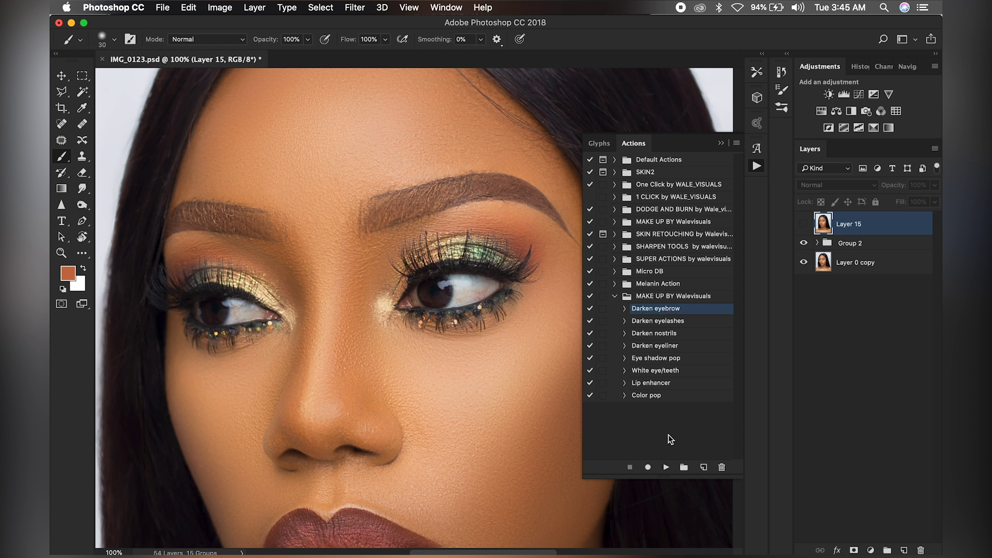
pyautogui.click(666, 468)
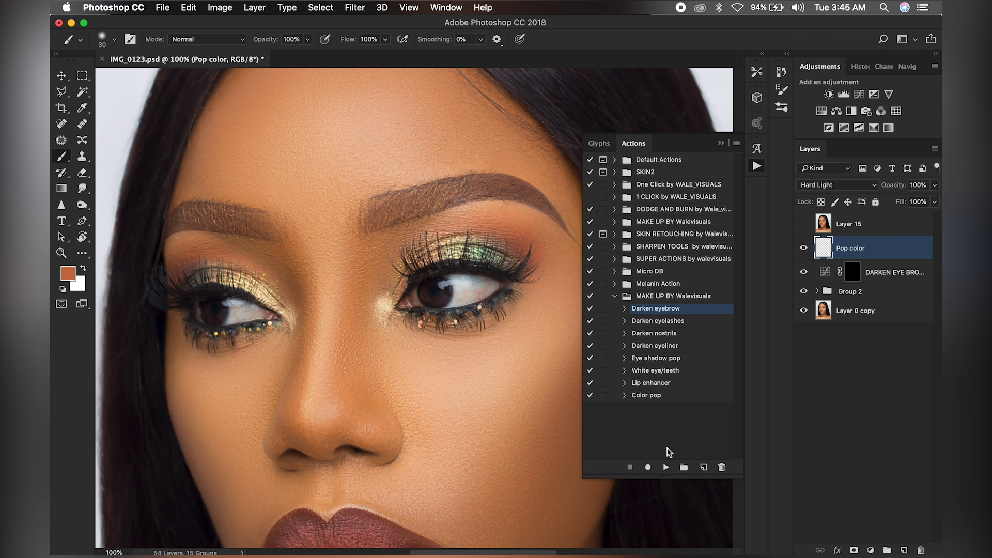
pyautogui.click(853, 272)
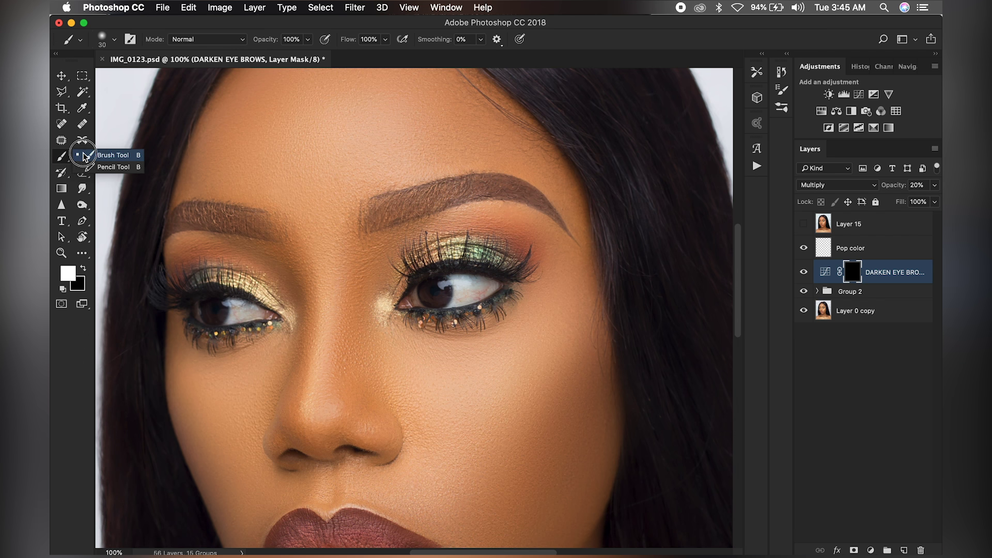
pyautogui.click(308, 40)
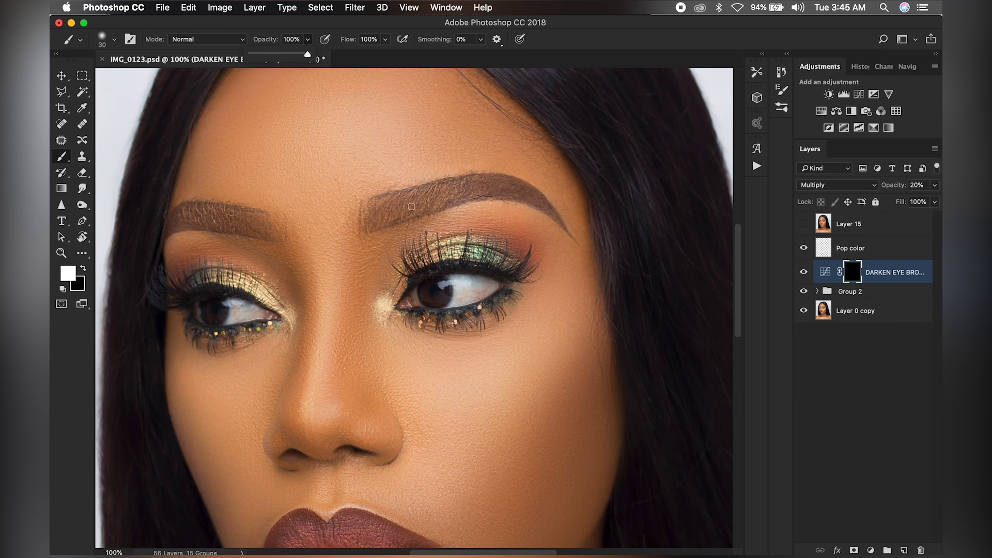
# Paint white on the DARKEN EYE BROWS mask over the eyebrow on the portrait's right side, using a smaller brush for its thin tail.
pyautogui.press('super+equal')
pyautogui.scroll(4, 360, 223)
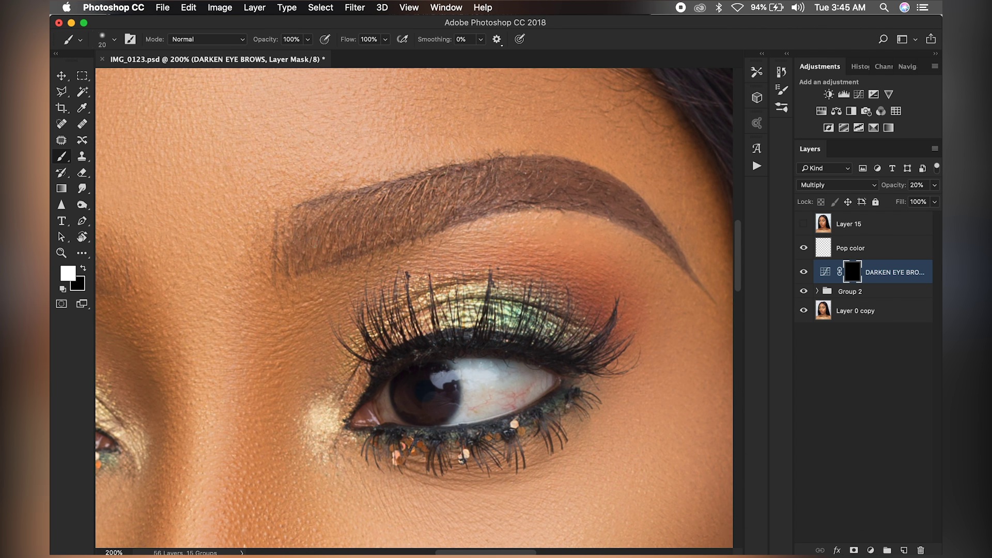
pyautogui.moveTo(305, 247)
pyautogui.mouseDown()
pyautogui.moveTo(325, 223)
pyautogui.moveTo(550, 181)
pyautogui.mouseUp()
pyautogui.press('[')
pyautogui.press('[')
pyautogui.press('[')
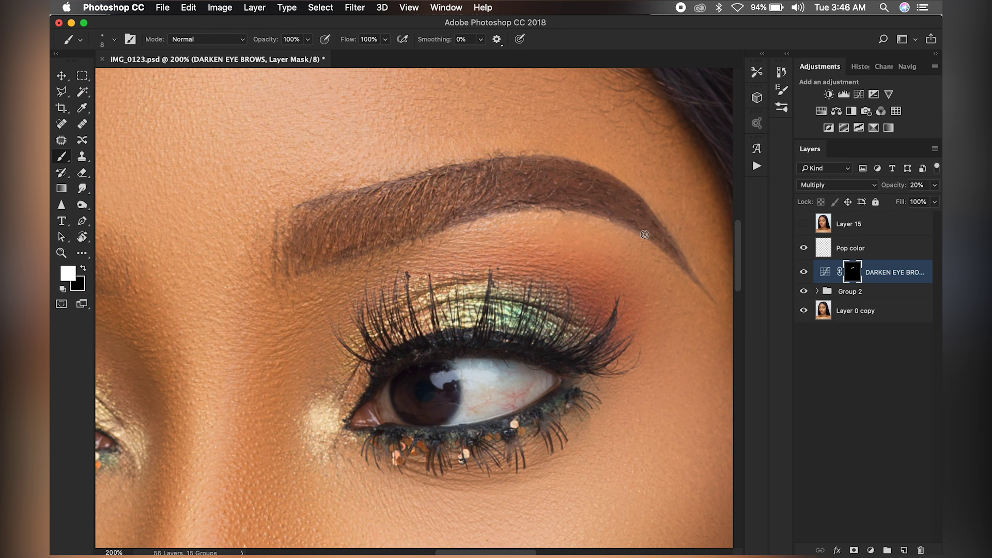
pyautogui.press('[')
pyautogui.press('[')
pyautogui.click(665, 238)
pyautogui.moveTo(665, 238); pyautogui.dragTo(677, 254)
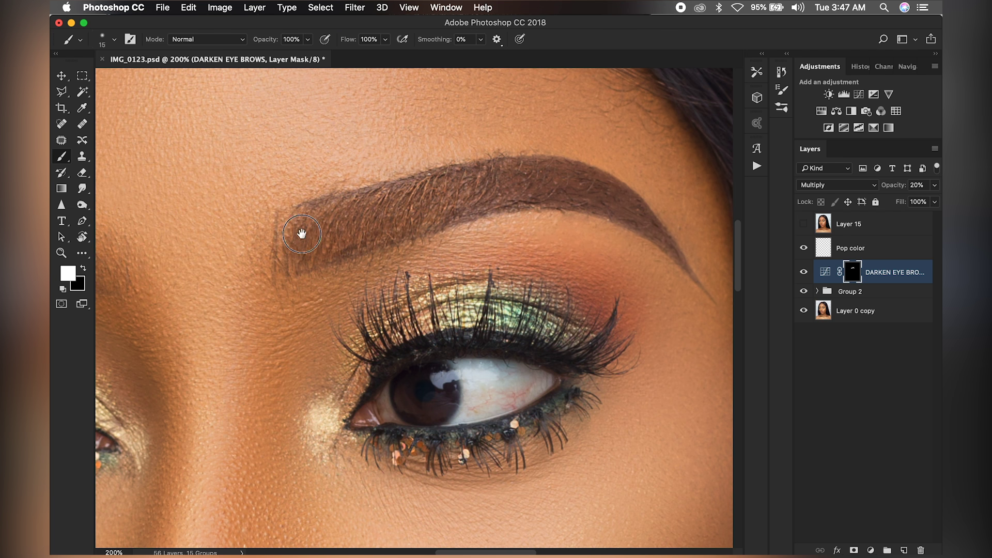
# Paint white on the DARKEN EYE BROWS mask over the other eyebrow, beside the hair, with a size 20 brush.
pyautogui.moveTo(301, 232)
pyautogui.mouseDown()
pyautogui.moveTo(478, 221)
pyautogui.moveTo(406, 212)
pyautogui.moveTo(510, 204)
pyautogui.moveTo(553, 239)
pyautogui.mouseUp()
pyautogui.press(']')
pyautogui.press(']')
pyautogui.press('[')
pyautogui.moveTo(376, 195); pyautogui.dragTo(388, 226)
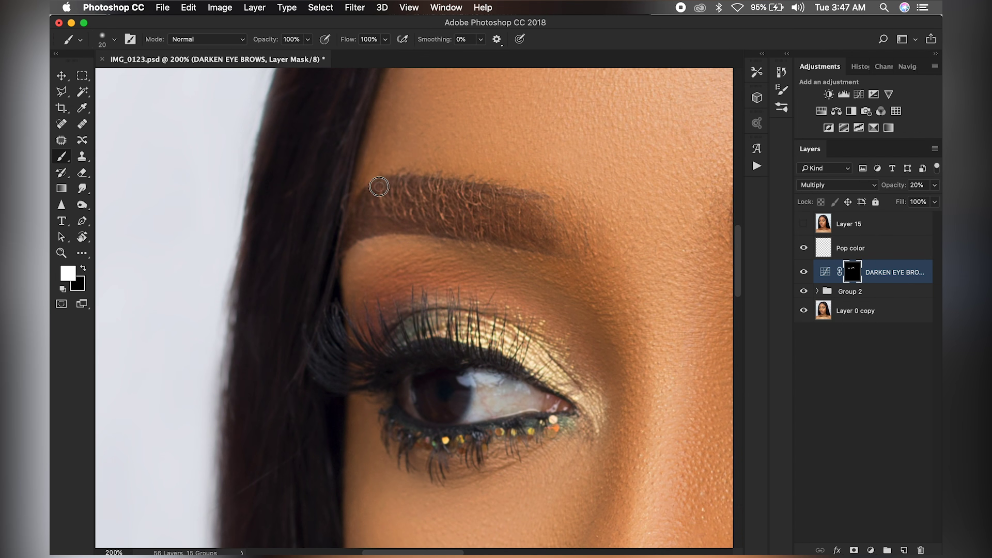
# Compare the eyebrows with the DARKEN EYE BROWS layer hidden and shown.
pyautogui.press('super+minus')
pyautogui.press('super+minus')
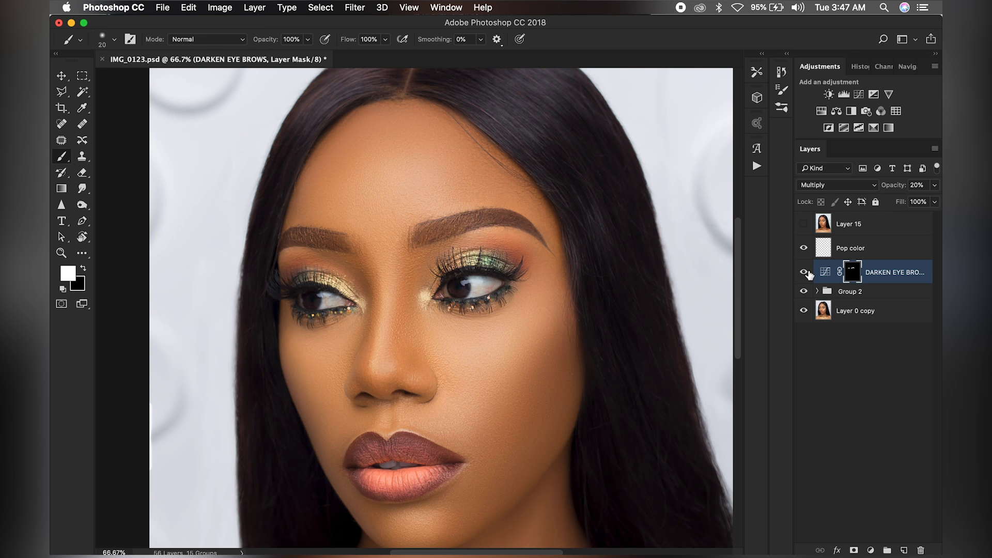
pyautogui.click(805, 272)
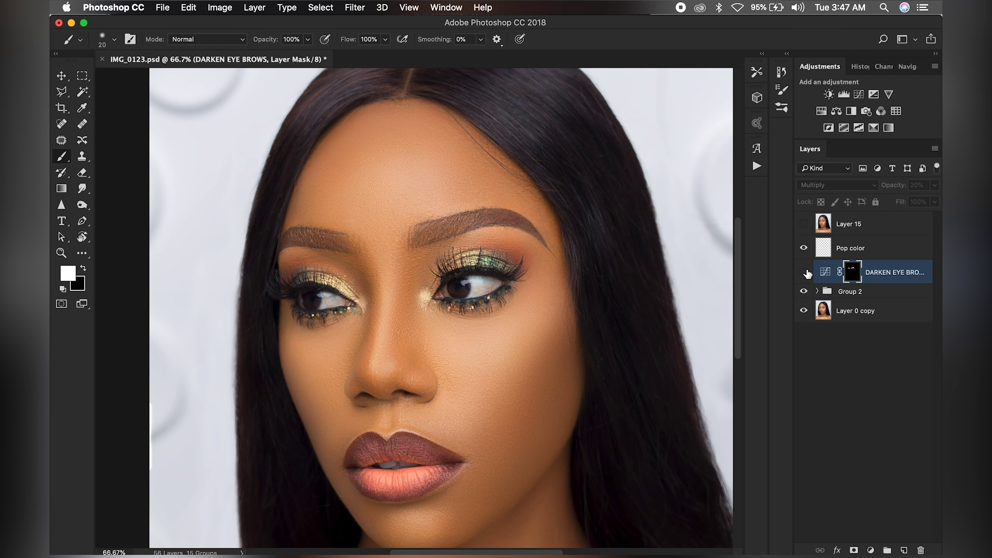
pyautogui.click(805, 273)
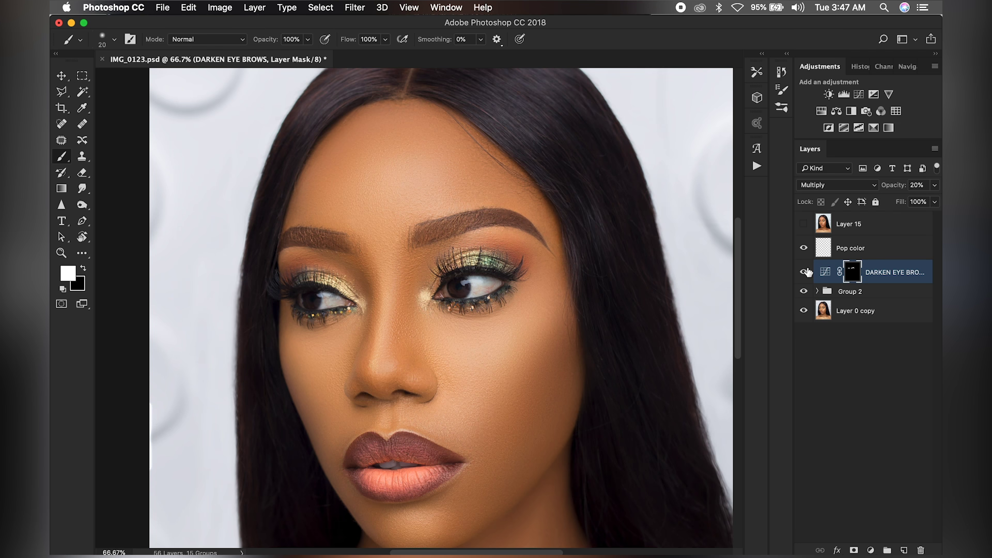
# Load the DARKEN EYE BROWS mask as a selection to check the painted coverage of both eyebrows, and deselect.
pyautogui.keyDown('super'); pyautogui.click(856, 275); pyautogui.keyUp('super')
pyautogui.press('super+1')
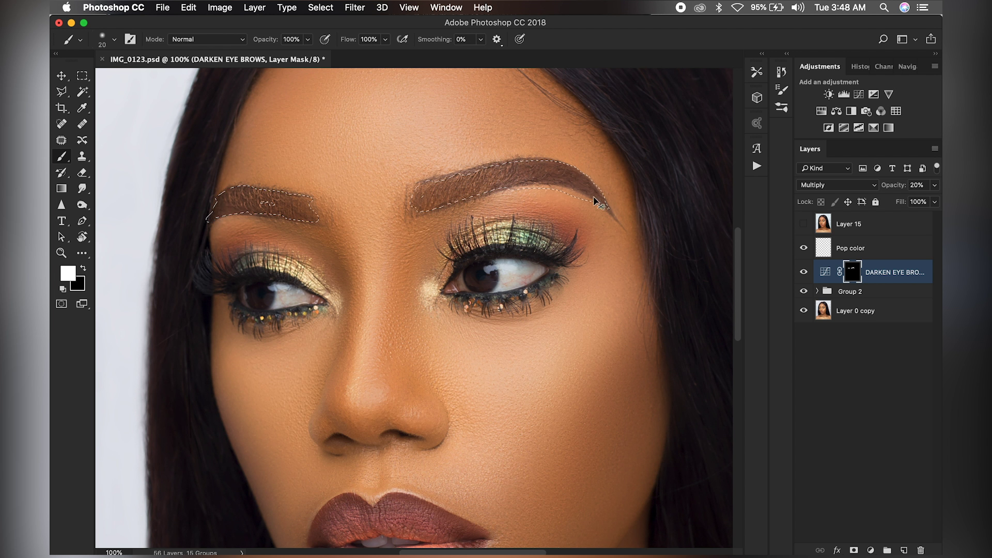
pyautogui.press('super+d')
pyautogui.press(']')
pyautogui.press(']')
pyautogui.press(']')
pyautogui.press(']')
pyautogui.press(']')
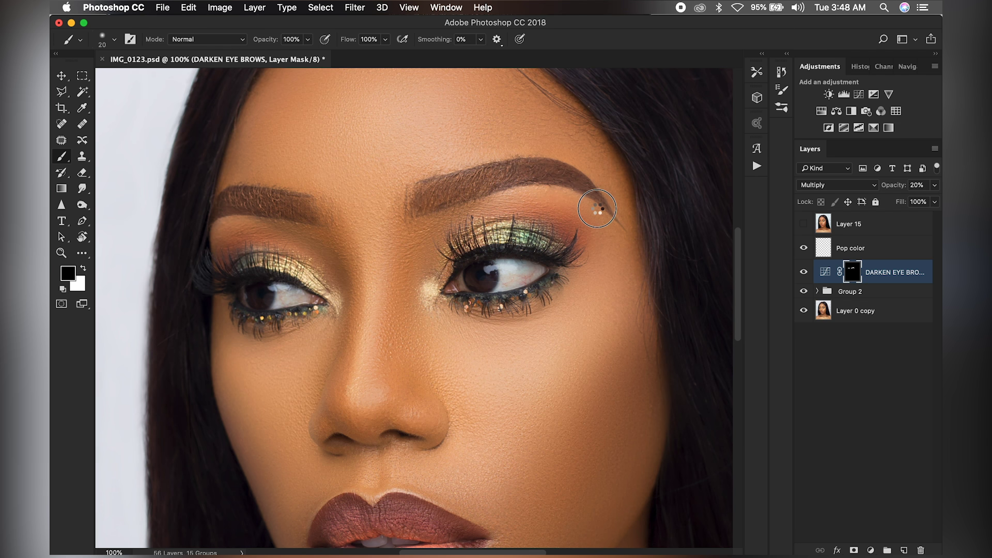
pyautogui.keyDown('super'); pyautogui.click(858, 272); pyautogui.keyUp('super')
pyautogui.press('super+d')
# Fill the missed spot in the eyebrow beside the hair with white on the mask and recheck the mask's coverage.
pyautogui.click(81, 270)
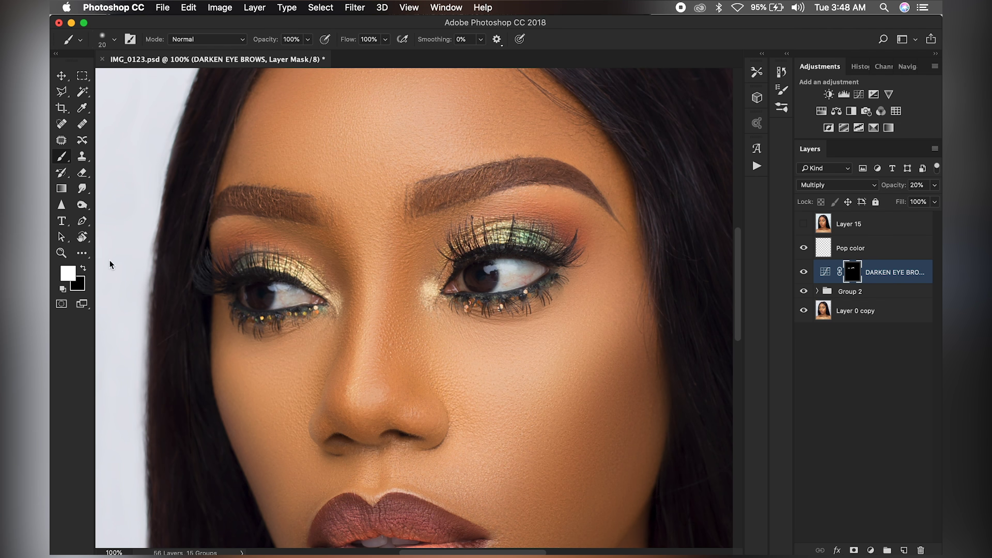
pyautogui.moveTo(280, 203)
pyautogui.mouseDown()
pyautogui.moveTo(248, 199)
pyautogui.moveTo(277, 205)
pyautogui.mouseUp()
pyautogui.keyDown('super'); pyautogui.click(853, 272); pyautogui.keyUp('super')
pyautogui.press('super+h')
pyautogui.press('super+d')
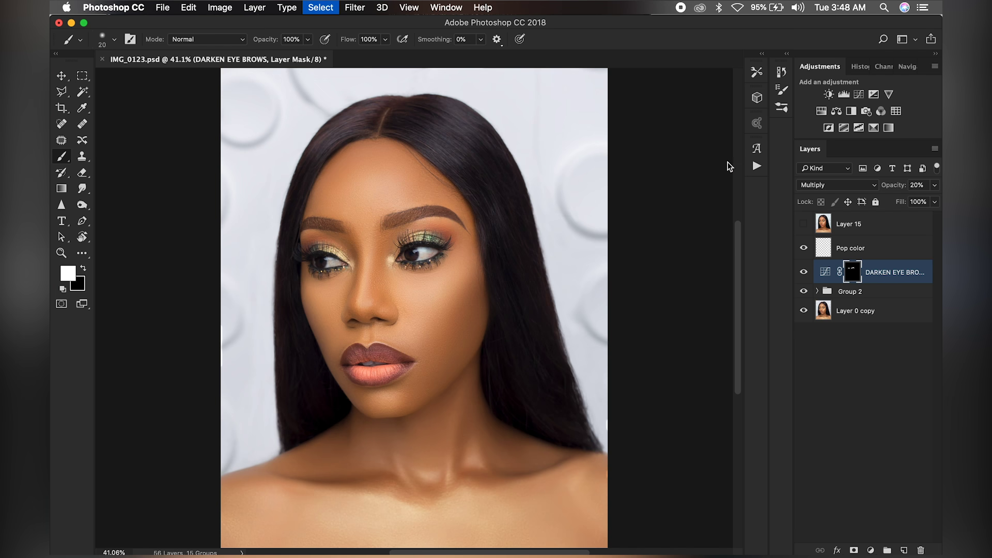
# Run the Darken eyelashes action from the MAKE UP BY Walevisuals set.
pyautogui.click(757, 167)
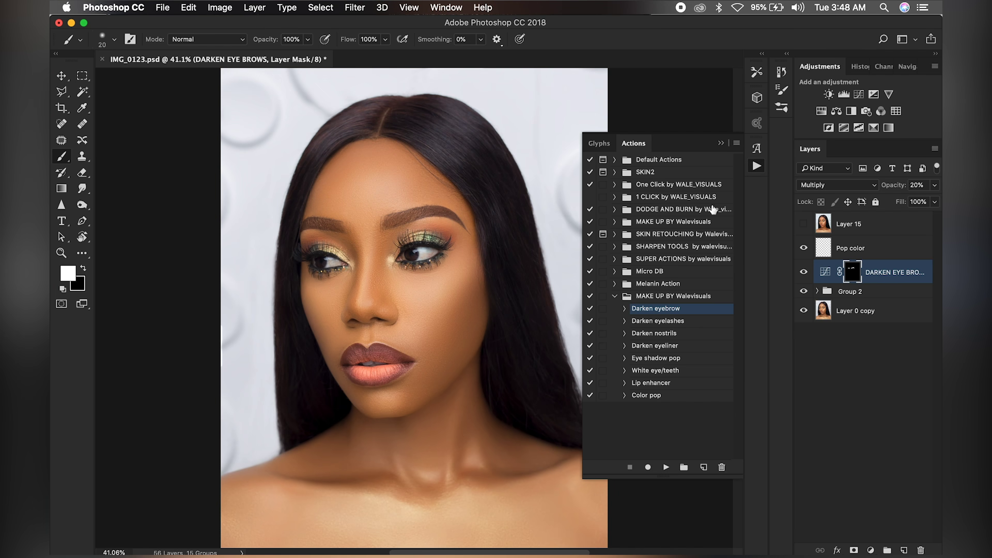
pyautogui.click(659, 321)
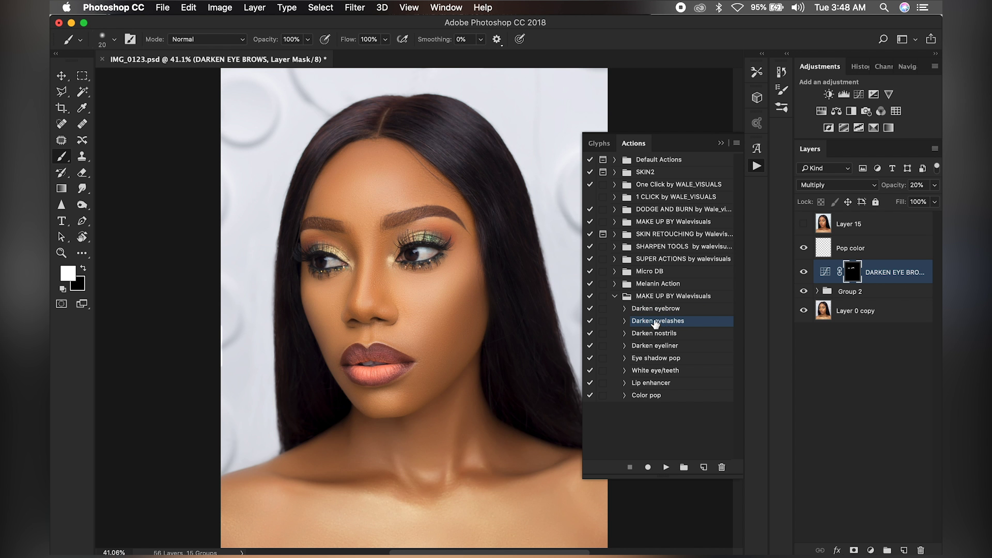
pyautogui.click(666, 468)
pyautogui.click(721, 144)
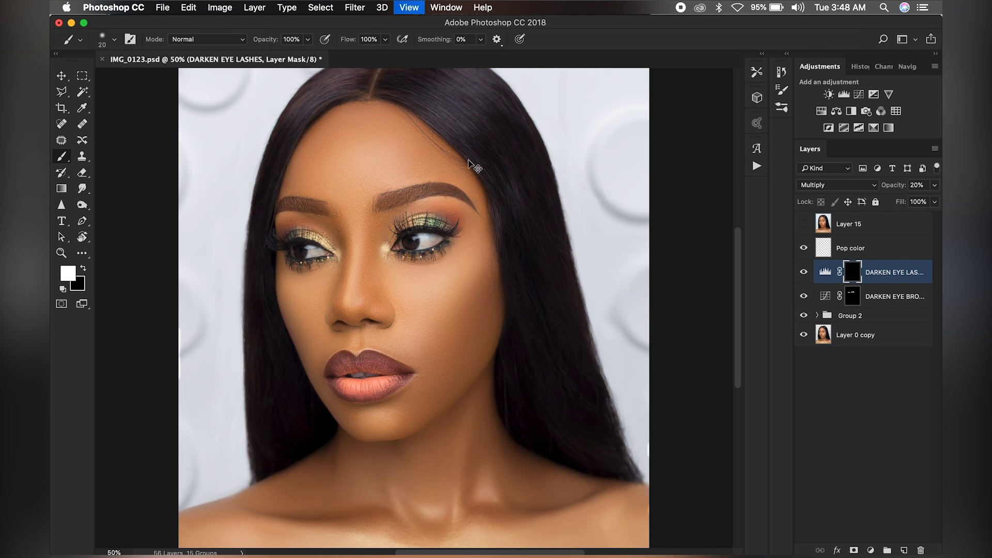
# Paint white on the DARKEN EYE LASHES mask along the upper lash line of the nearer eye with a 15 px brush.
pyautogui.press('super+1')
pyautogui.press('super+plus')
pyautogui.press('super+plus')
pyautogui.press('super+plus')
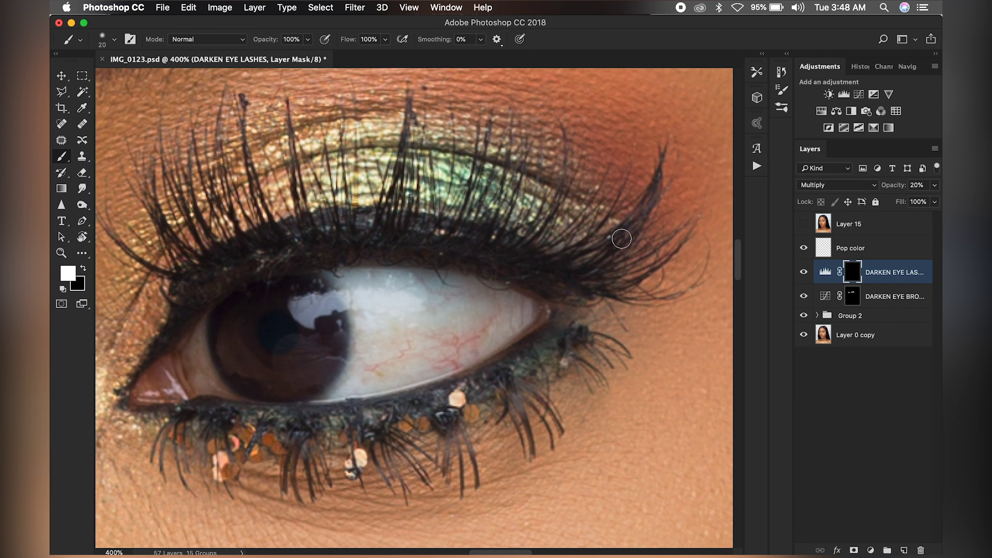
pyautogui.press(']')
pyautogui.press('[')
pyautogui.press('[')
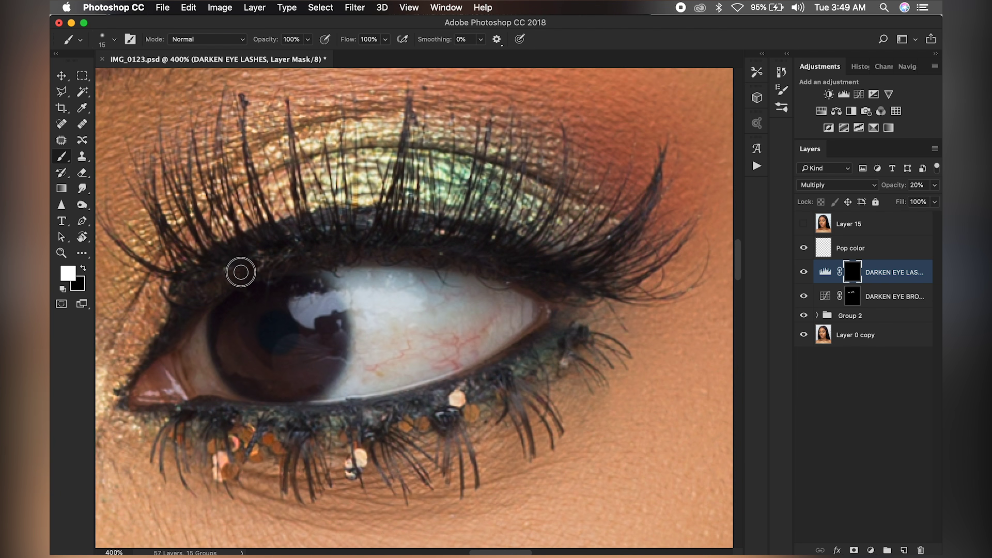
# Paint the nearer eye's lower lashes white on the DARKEN EYE LASHES mask with a fine brush of about 5 to 7 px.
pyautogui.moveTo(186, 330); pyautogui.dragTo(301, 217)
pyautogui.press('[')
pyautogui.press('[')
pyautogui.press('[')
pyautogui.press('[')
pyautogui.press('[')
pyautogui.press('[')
pyautogui.press('[')
pyautogui.press('[')
pyautogui.press('[')
pyautogui.press('[')
pyautogui.press(']')
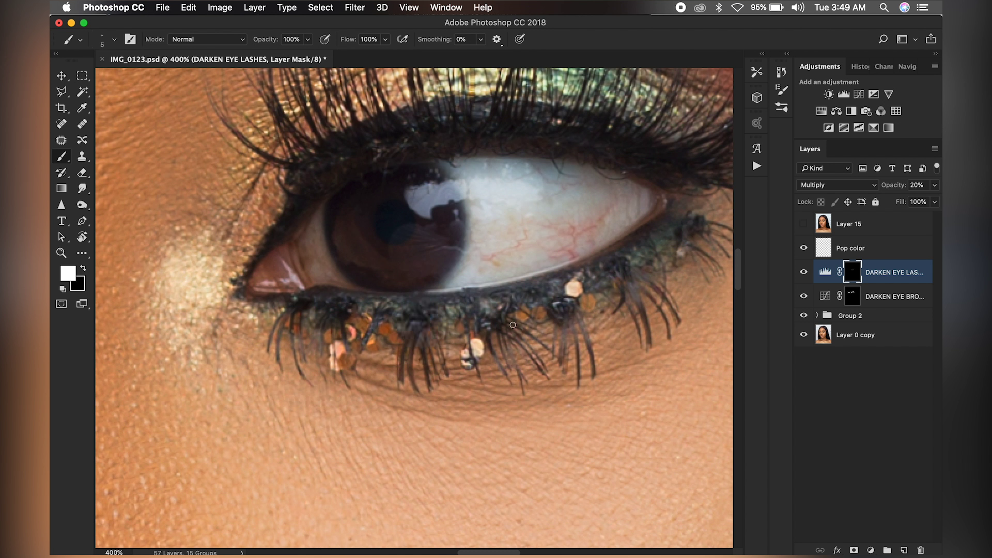
pyautogui.press(']')
pyautogui.press(']')
pyautogui.press(']')
pyautogui.press(']')
pyautogui.press(']')
pyautogui.press(']')
pyautogui.press('[')
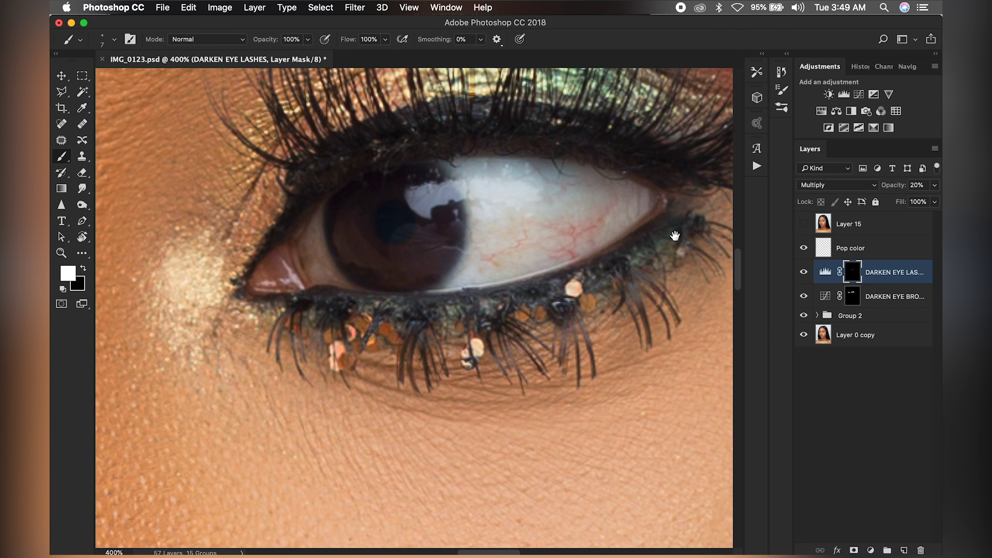
# Extend the white mask painting over the nearer eye's outer-corner and remaining upper lashes with an 8 px brush.
pyautogui.moveTo(671, 236); pyautogui.dragTo(558, 260)
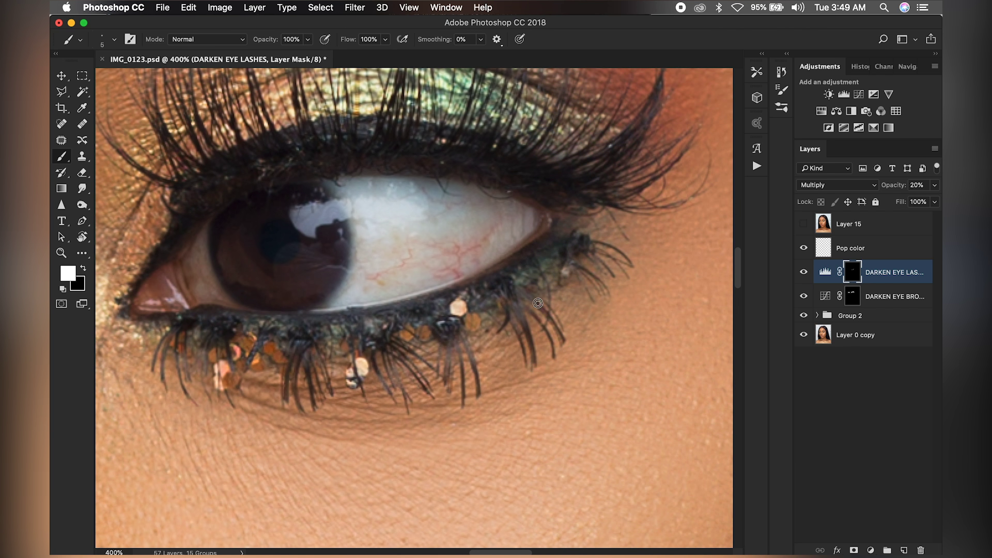
pyautogui.press(']')
pyautogui.press(']')
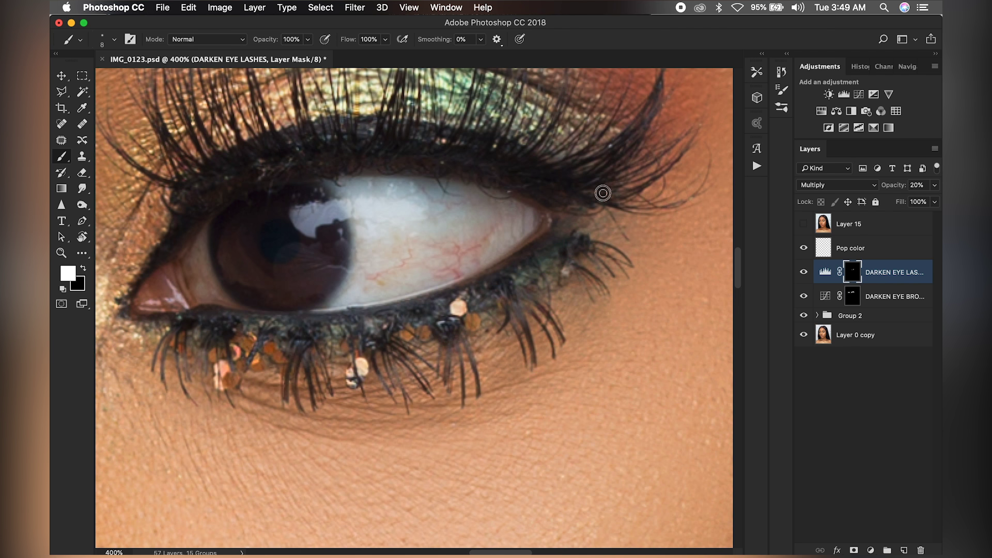
pyautogui.moveTo(610, 183); pyautogui.dragTo(680, 145)
pyautogui.moveTo(173, 176); pyautogui.dragTo(346, 217)
pyautogui.press(']')
pyautogui.moveTo(322, 171); pyautogui.dragTo(354, 103)
# Compare the nearer eye's lashes with the DARKEN EYE LASHES layer hidden and shown.
pyautogui.press('super+minus')
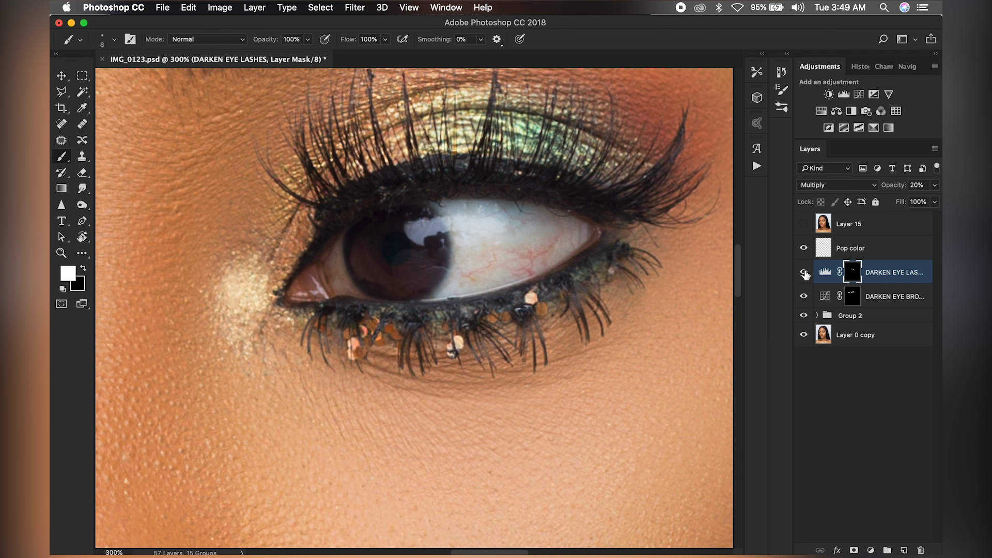
pyautogui.click(804, 273)
pyautogui.click(805, 273)
# Paint white on the DARKEN EYE LASHES mask over the upper lashes of the eye beside the hair, varying the brush from 6 to 25 px.
pyautogui.moveTo(470, 236); pyautogui.dragTo(629, 210)
pyautogui.moveTo(144, 288); pyautogui.dragTo(537, 288)
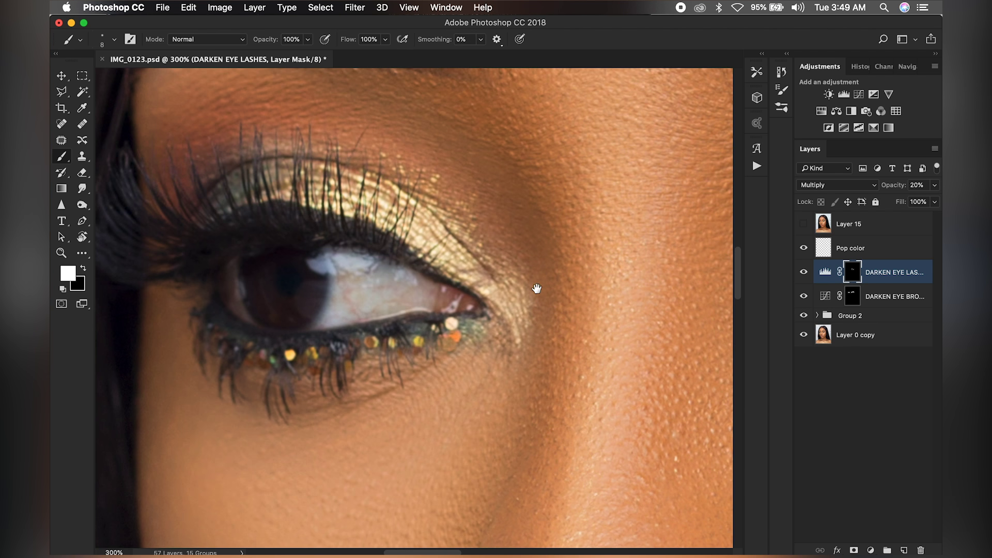
pyautogui.press('[')
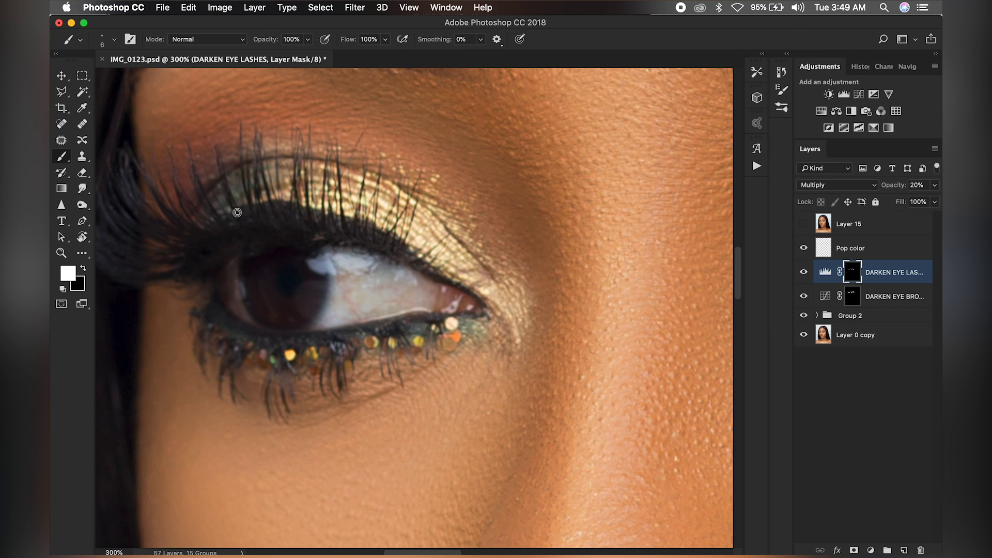
pyautogui.press(']')
pyautogui.press(']')
pyautogui.press(']')
pyautogui.press(']')
pyautogui.press(']')
pyautogui.press('[')
pyautogui.press('[')
pyautogui.press('[')
pyautogui.press('[')
pyautogui.press('[')
pyautogui.press('[')
pyautogui.press('[')
pyautogui.press(']')
pyautogui.press(']')
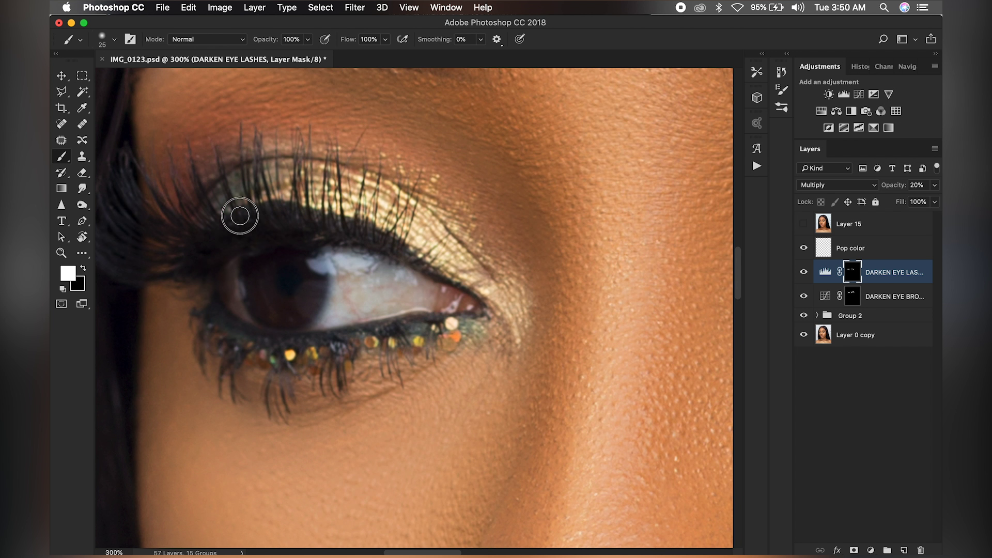
# Paint the inner corner and lower lashes of the eye beside the hair white on the mask with an 8 to 10 px brush.
pyautogui.press('[')
pyautogui.press('[')
pyautogui.press('[')
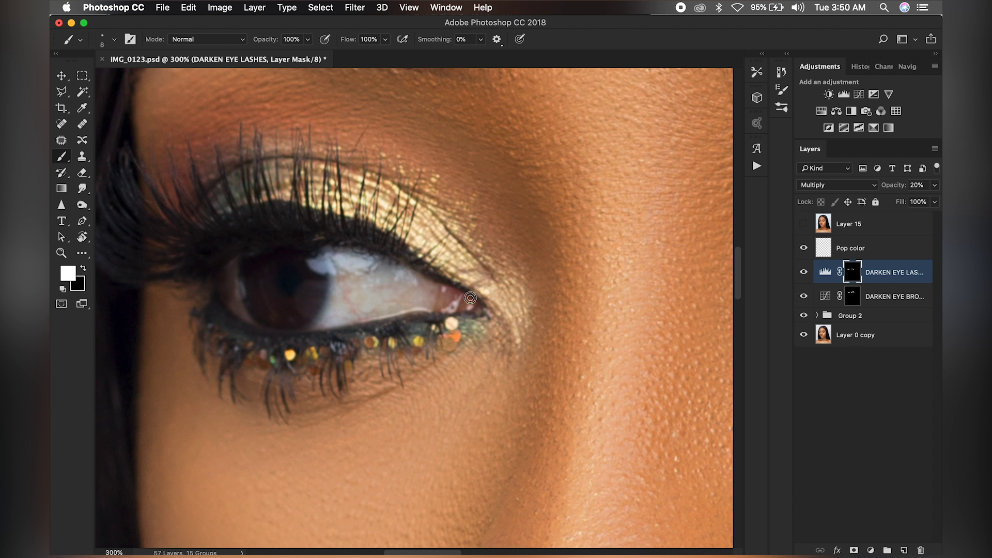
pyautogui.press(']')
pyautogui.press(']')
pyautogui.press(']')
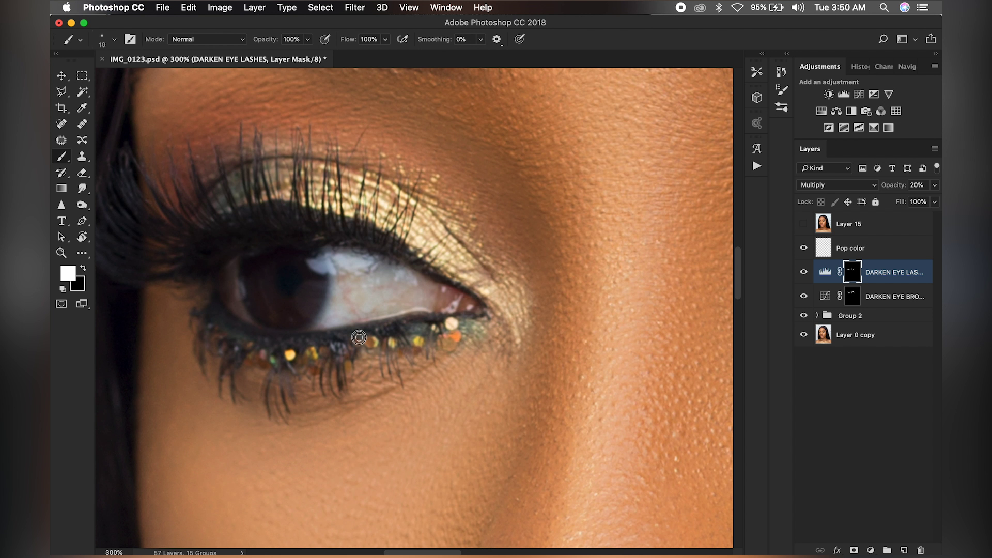
pyautogui.press('[')
pyautogui.press('[')
pyautogui.press('[')
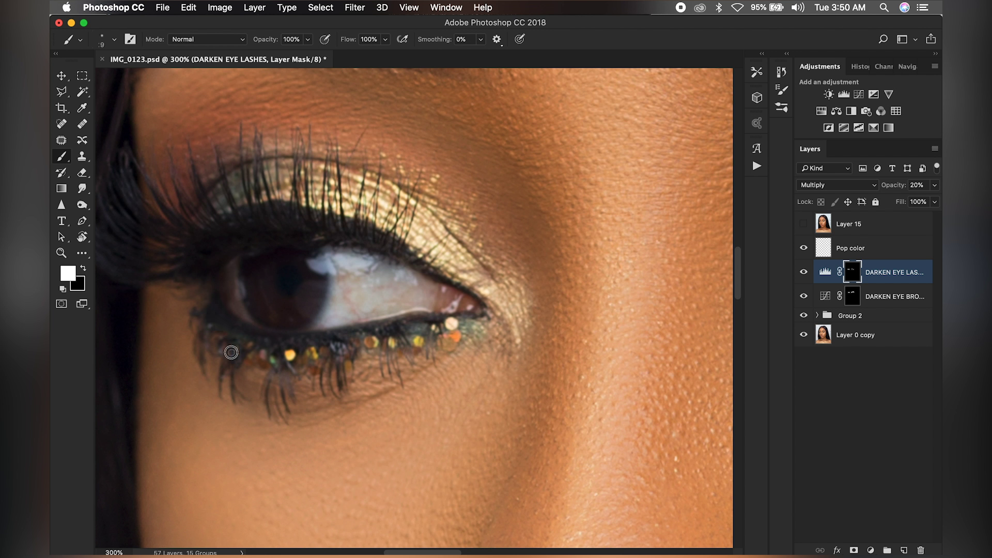
# Compare both eyes at 100% zoom with the DARKEN EYE LASHES layer hidden and shown.
pyautogui.press('super+1')
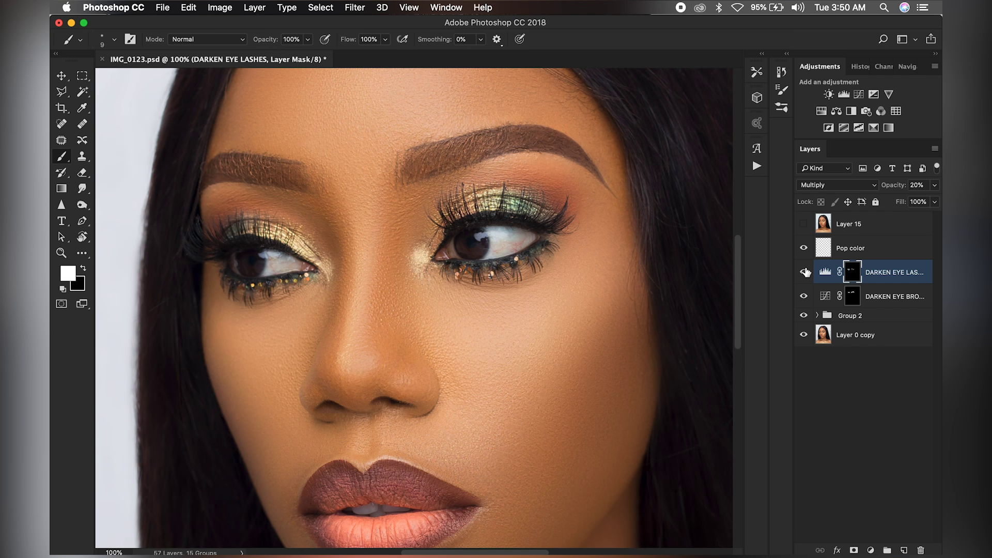
pyautogui.click(804, 272)
pyautogui.click(805, 273)
# Run the Eye shadow pop action from the MAKE UP BY Walevisuals set.
pyautogui.hotkey('alt', 'F9')
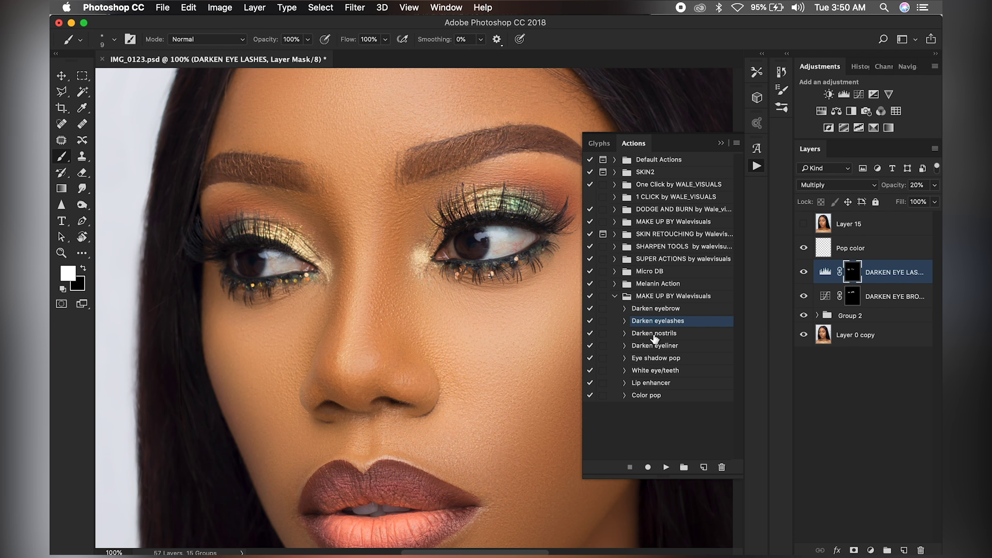
pyautogui.scroll(-5, 496, 279)
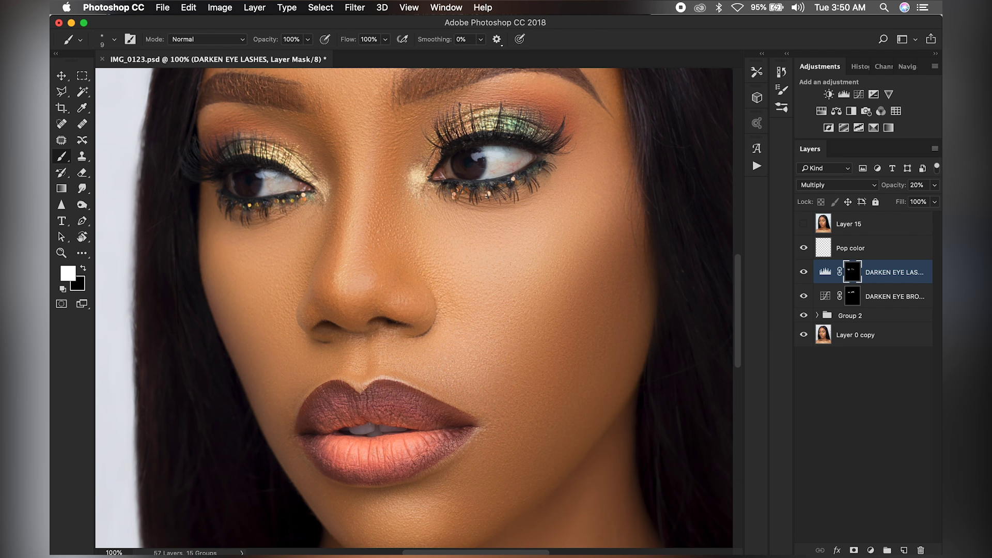
pyautogui.click(749, 167)
pyautogui.click(756, 166)
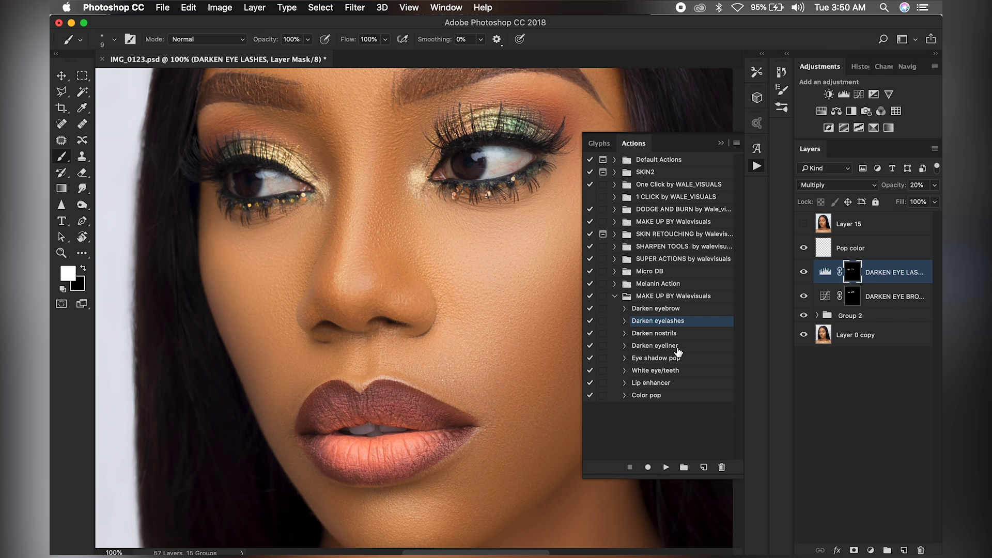
pyautogui.click(661, 359)
pyautogui.click(667, 468)
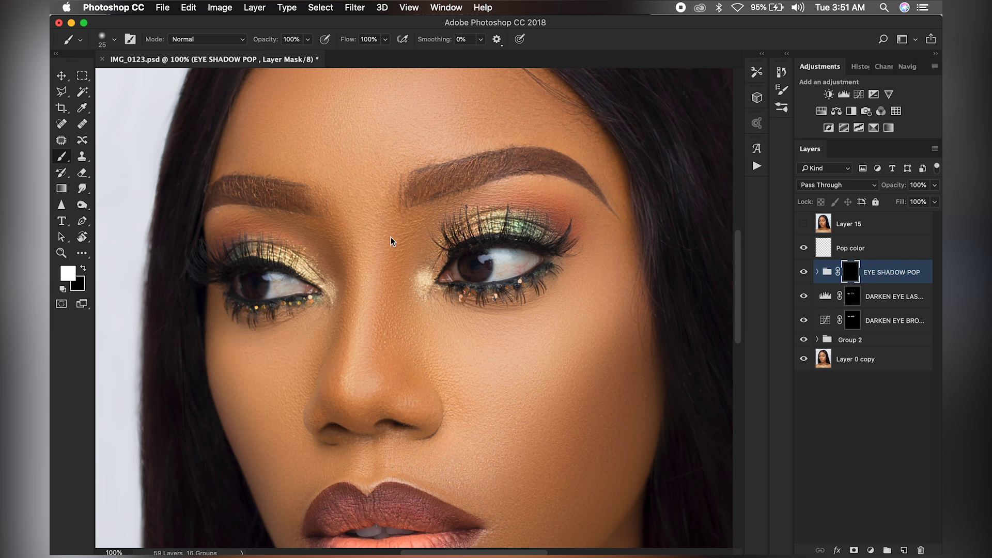
# Confirm white (ffffff) as the foreground colour for painting the EYE SHADOW POP mask.
pyautogui.click(68, 274)
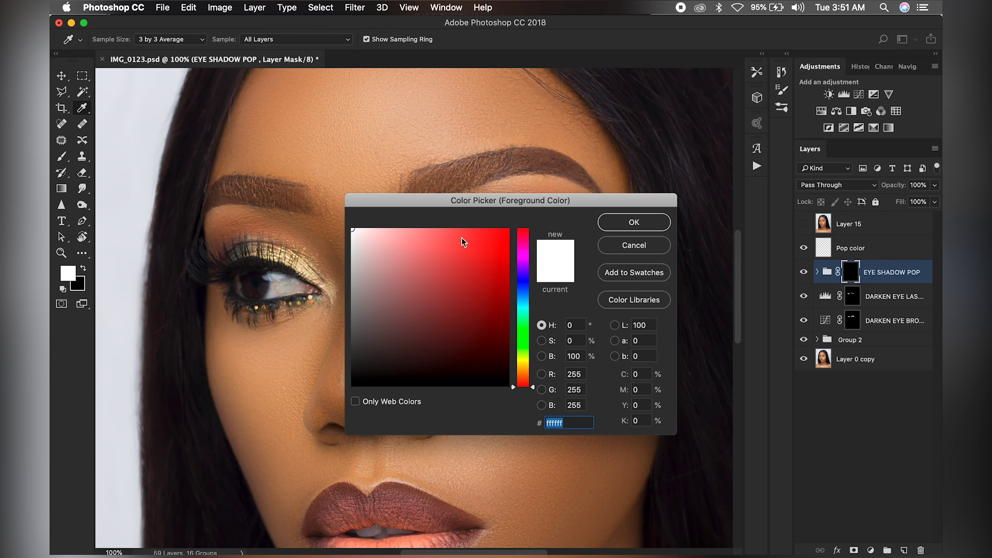
pyautogui.moveTo(365, 239); pyautogui.dragTo(348, 225)
pyautogui.click(640, 227)
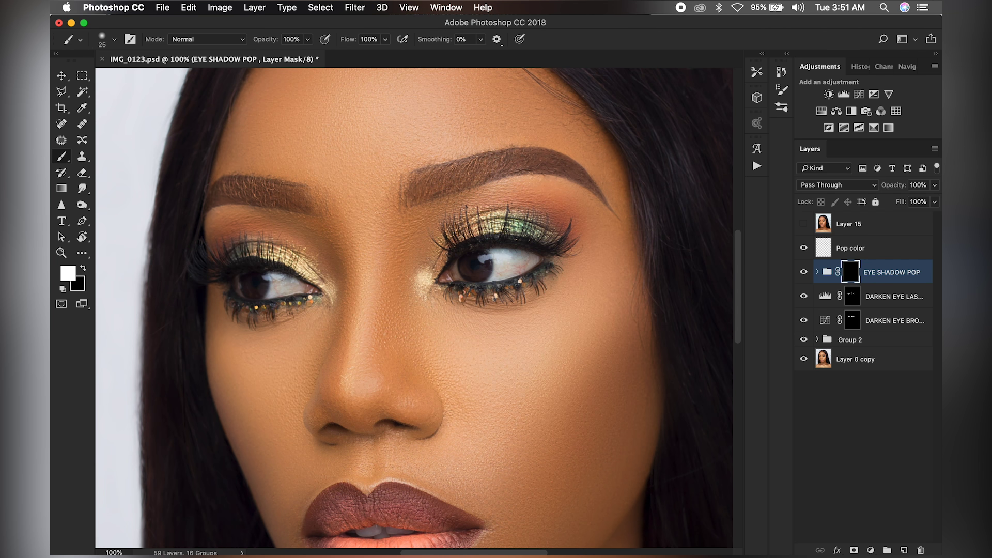
# Paint white on the EYE SHADOW POP mask over the nearer eye's lid and brow area, and compare with the group hidden and shown.
pyautogui.press('super+plus')
pyautogui.moveTo(604, 270); pyautogui.dragTo(502, 342)
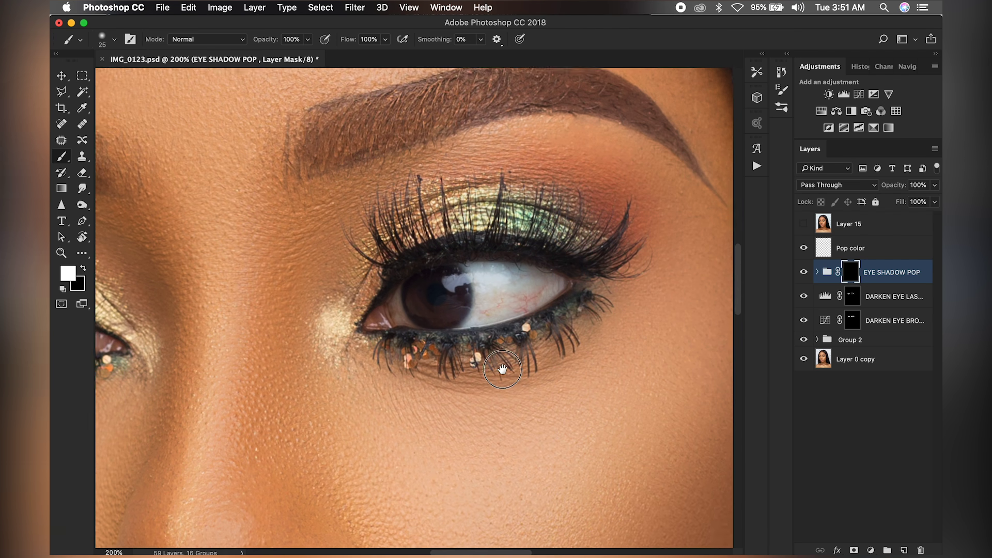
pyautogui.moveTo(540, 210); pyautogui.dragTo(534, 268)
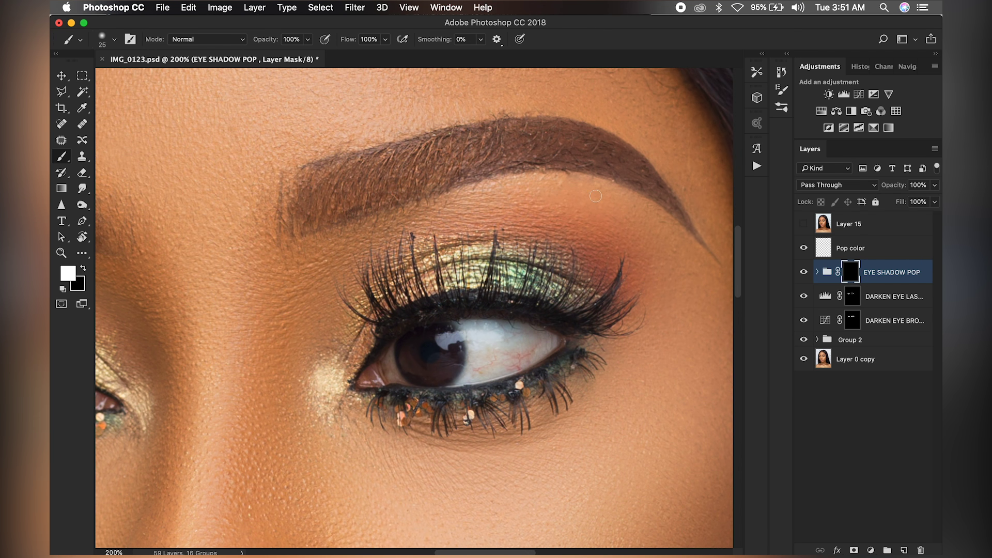
pyautogui.press(']')
pyautogui.press(']')
pyautogui.moveTo(619, 239); pyautogui.dragTo(486, 208)
pyautogui.press('[')
pyautogui.press(']')
pyautogui.press('[')
pyautogui.press('[')
pyautogui.press('[')
pyautogui.press(']')
pyautogui.press(']')
pyautogui.press(']')
pyautogui.press(']')
pyautogui.click(805, 273)
pyautogui.click(806, 272)
# Paint the eyeshadow of the eye beside the hair white on the EYE SHADOW POP mask, starting with a 90 px brush.
pyautogui.hscroll(-10, 277, 265)
pyautogui.press('[')
pyautogui.press('[')
pyautogui.press('[')
pyautogui.press('[')
pyautogui.press('[')
pyautogui.press('[')
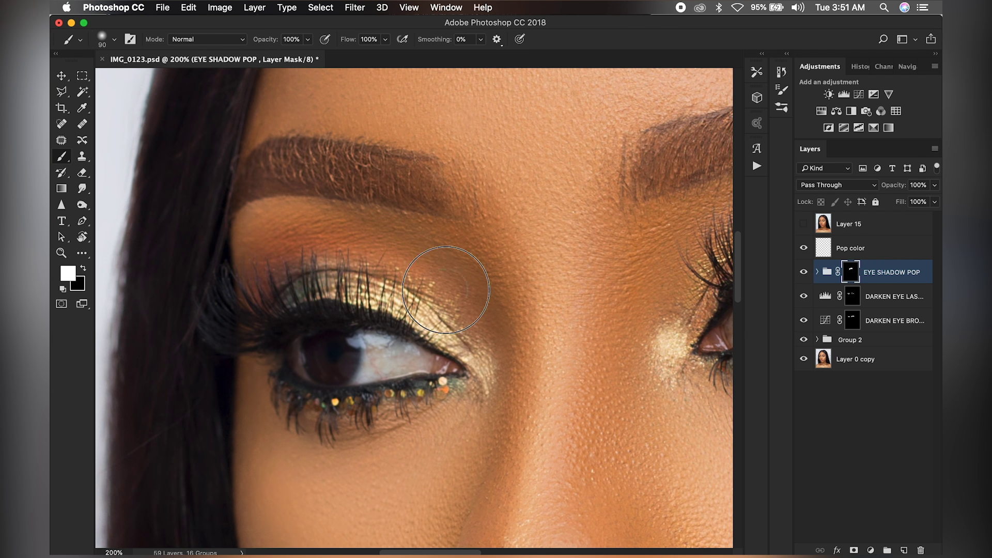
pyautogui.press('[')
pyautogui.press('[')
# Paint the area beneath the nearer eye's outer corner white on the EYE SHADOW POP mask with a small brush.
pyautogui.hscroll(7, 405, 290)
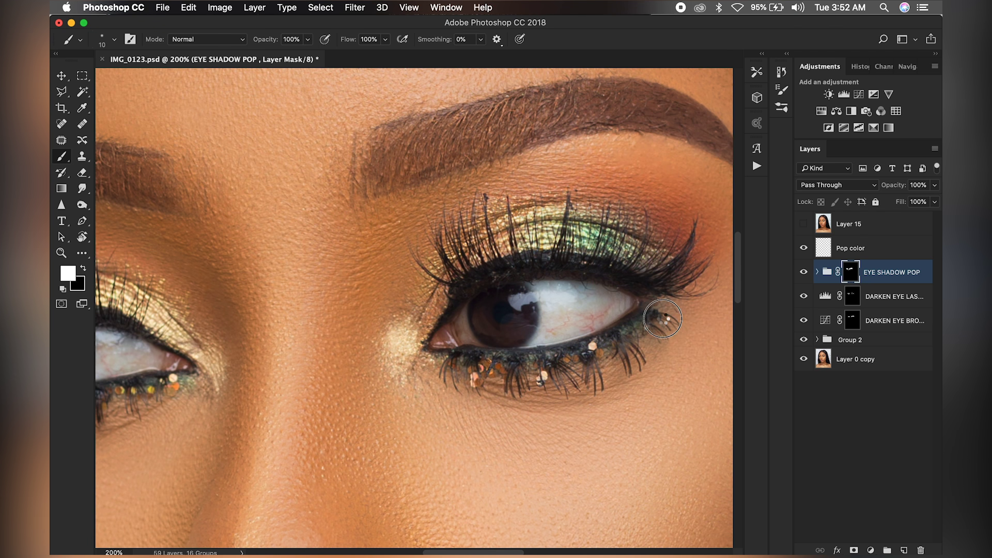
pyautogui.moveTo(673, 293); pyautogui.dragTo(650, 309)
pyautogui.press('super+minus')
pyautogui.press('super+minus')
pyautogui.press('super+minus')
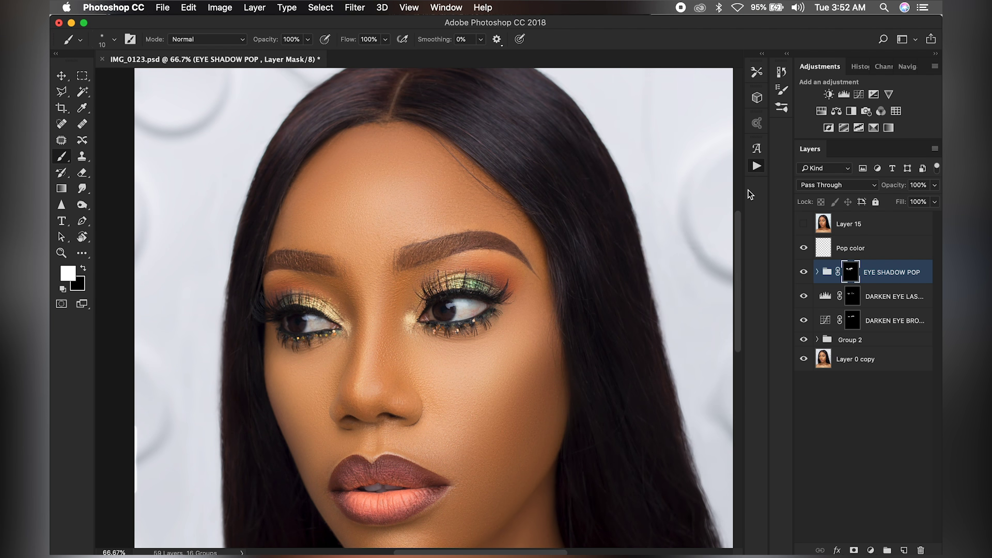
# Run the White eye/teeth action from the MAKE UP BY Walevisuals set.
pyautogui.click(757, 166)
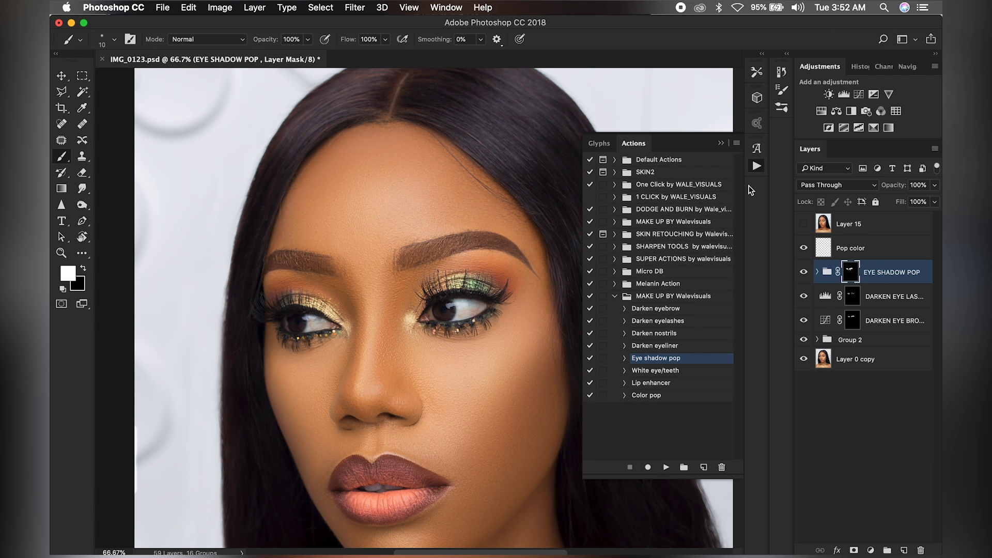
pyautogui.click(672, 372)
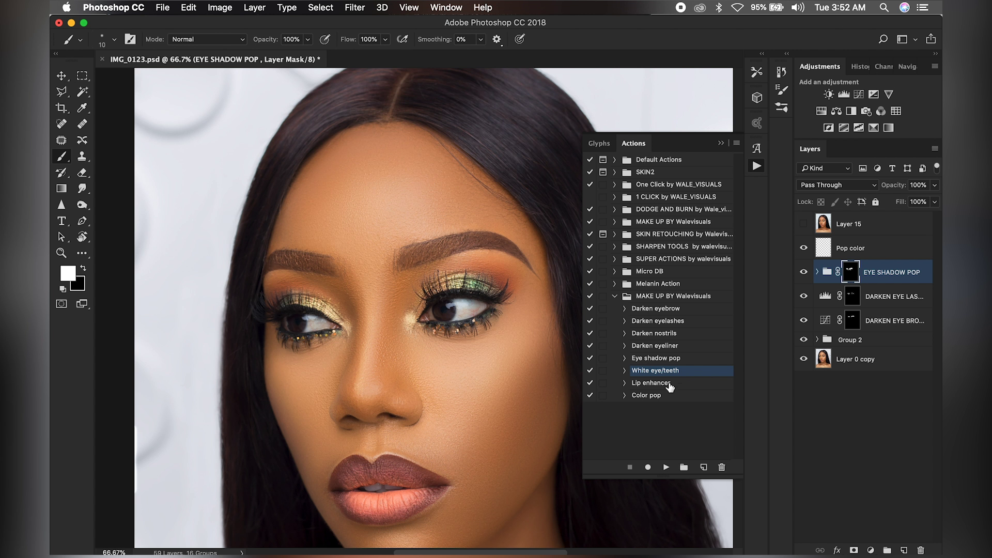
pyautogui.click(667, 468)
# Duplicate the WHITE EYE/TEETH group together with its black mask.
pyautogui.moveTo(900, 274); pyautogui.dragTo(905, 553)
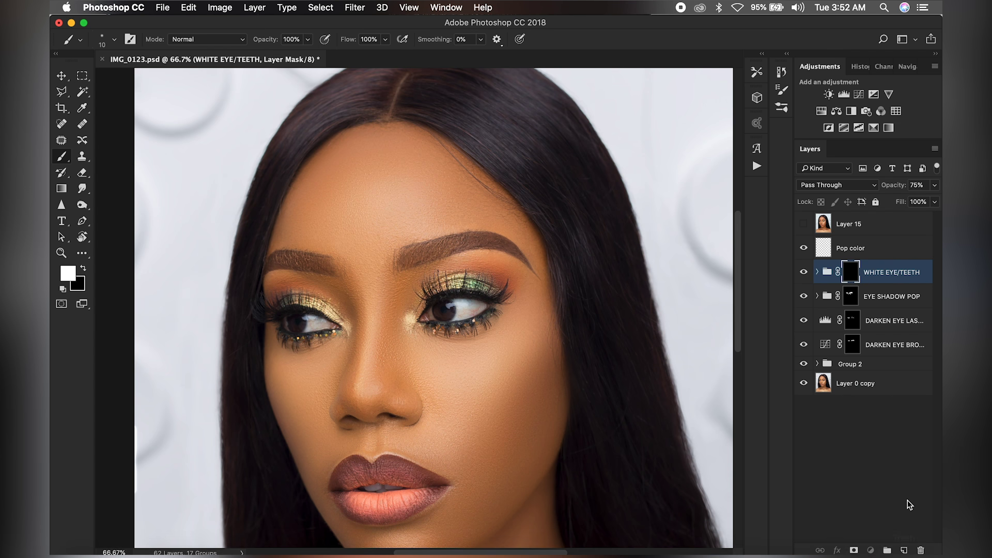
pyautogui.moveTo(877, 281); pyautogui.dragTo(914, 519)
pyautogui.click(881, 275)
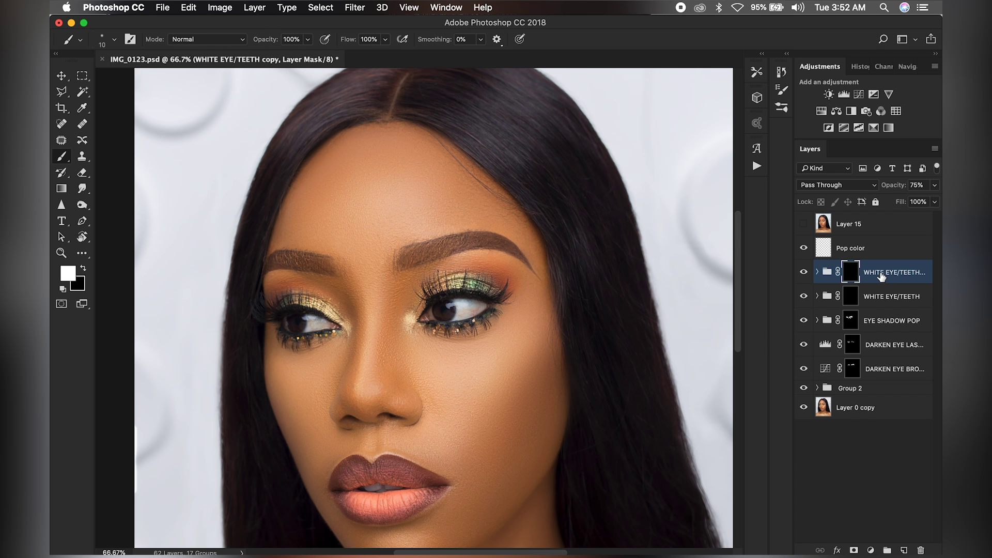
# Rename the duplicated group "white teeth" and the original WHITE EYE/TEETH group "white eyes".
pyautogui.doubleClick(894, 272)
pyautogui.write('white teeth')
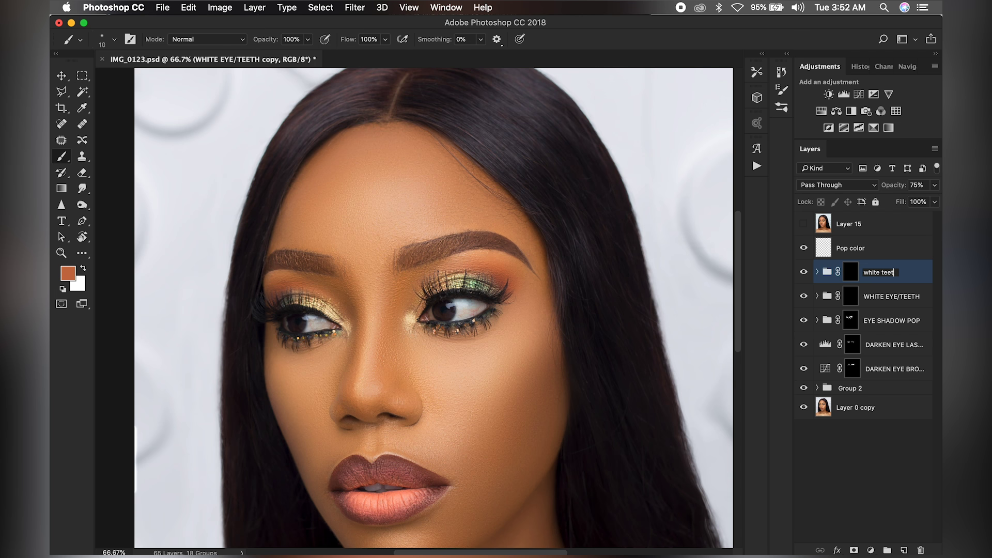
pyautogui.press('Return')
pyautogui.doubleClick(896, 298)
pyautogui.write('whu')
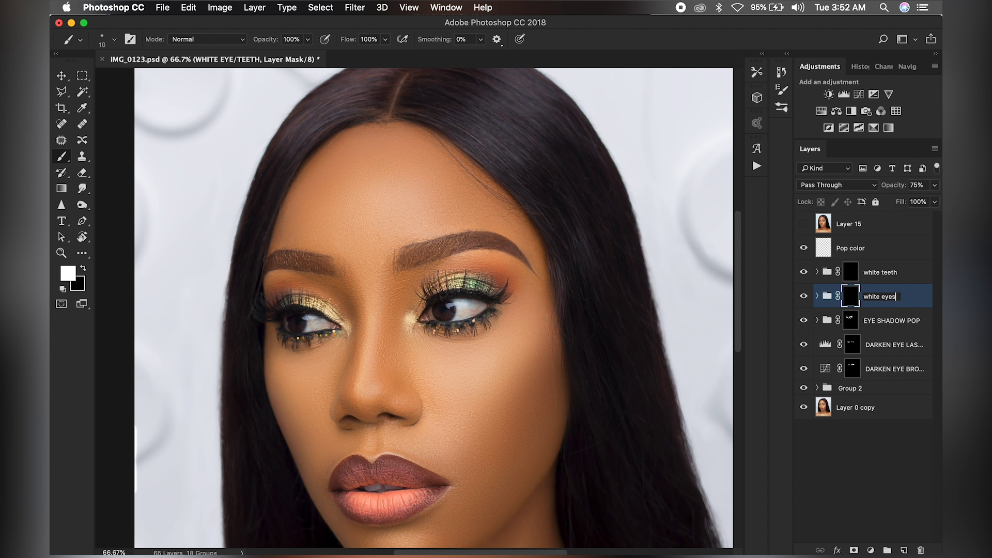
pyautogui.press('Return')
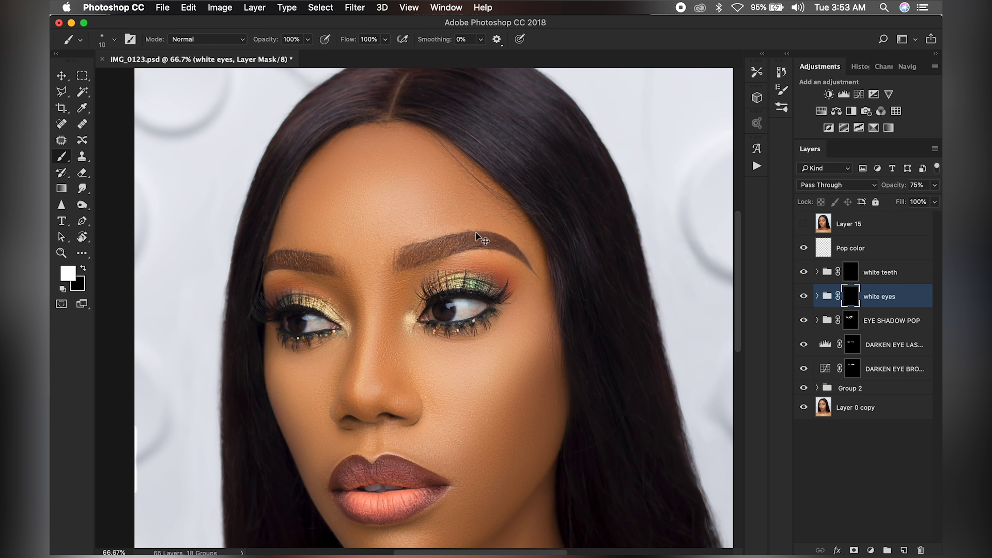
# Frame the nearer eye at 400% zoom and add an empty layer directly above the white eyes group.
pyautogui.press('super+plus')
pyautogui.press('super+plus')
pyautogui.press('super+plus')
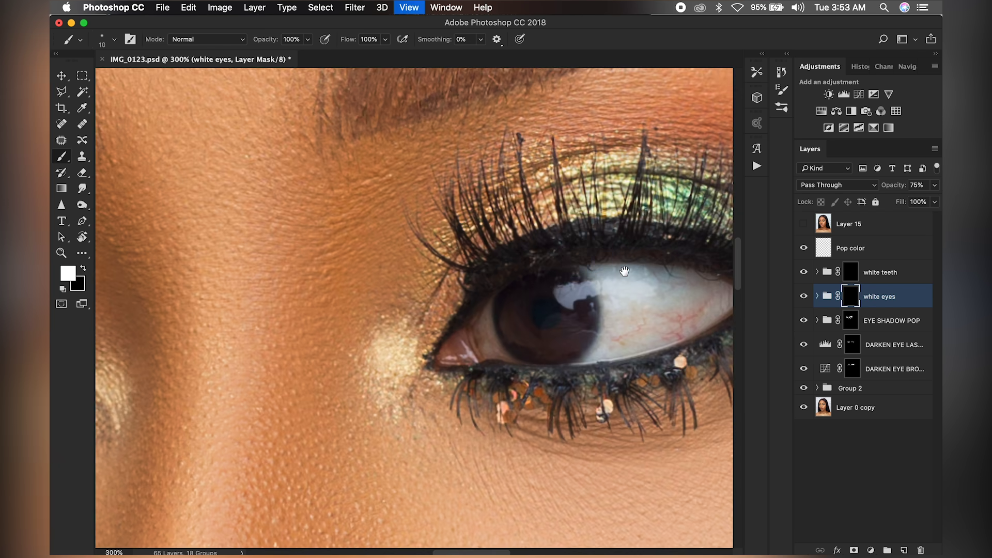
pyautogui.moveTo(565, 249); pyautogui.dragTo(316, 162)
pyautogui.moveTo(512, 224); pyautogui.dragTo(469, 188)
pyautogui.press('super+plus')
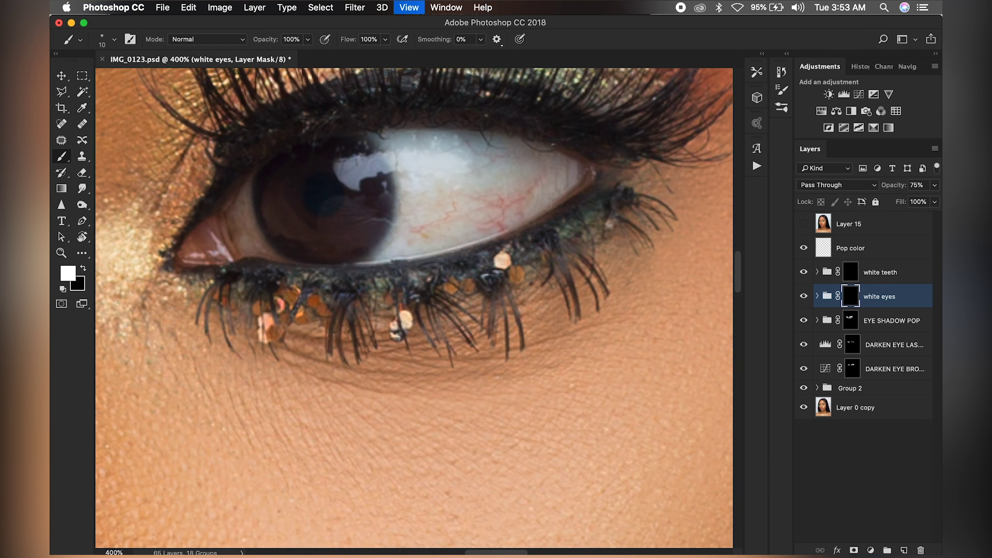
pyautogui.moveTo(532, 176); pyautogui.dragTo(542, 223)
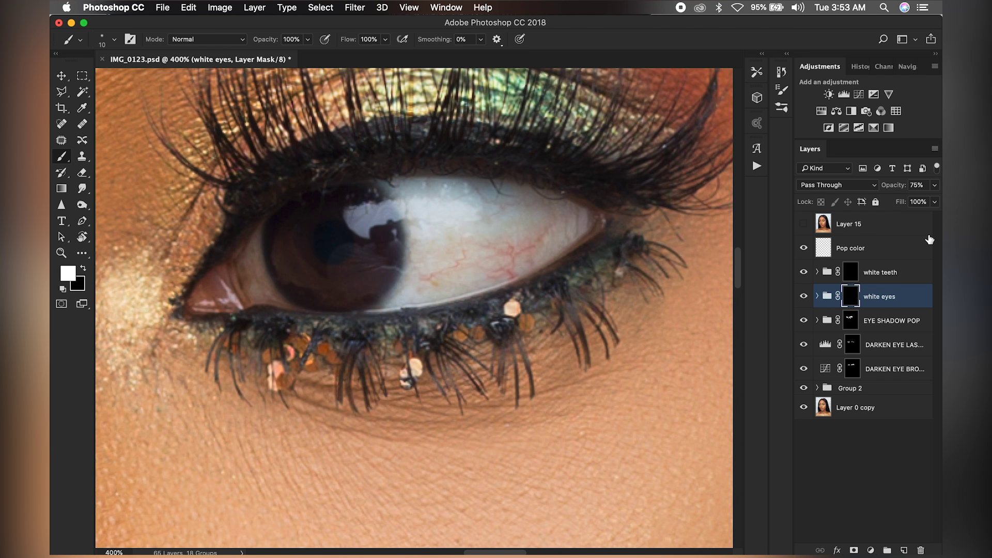
pyautogui.click(903, 550)
# Patch the red veins in the outer part of the nearer eye's white, using the content-aware Patch tool with all layers sampled.
pyautogui.click(61, 140)
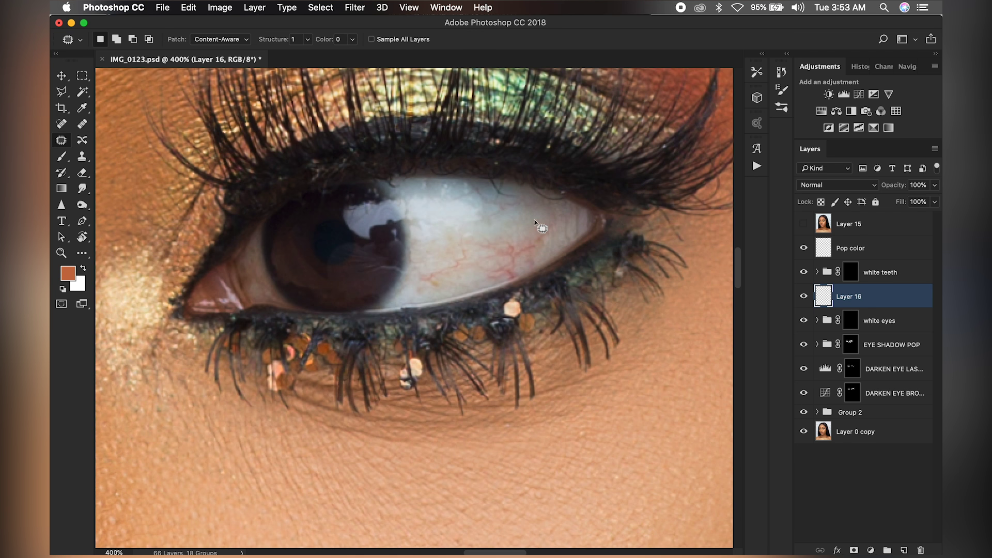
pyautogui.moveTo(551, 215)
pyautogui.mouseDown()
pyautogui.moveTo(538, 243)
pyautogui.moveTo(565, 222)
pyautogui.moveTo(533, 230)
pyautogui.mouseUp()
pyautogui.click(371, 39)
pyautogui.moveTo(544, 234)
pyautogui.mouseDown()
pyautogui.moveTo(577, 228)
pyautogui.moveTo(532, 232)
pyautogui.moveTo(517, 253)
pyautogui.moveTo(541, 249)
pyautogui.moveTo(528, 223)
pyautogui.mouseUp()
pyautogui.click(578, 228)
pyautogui.click(554, 226)
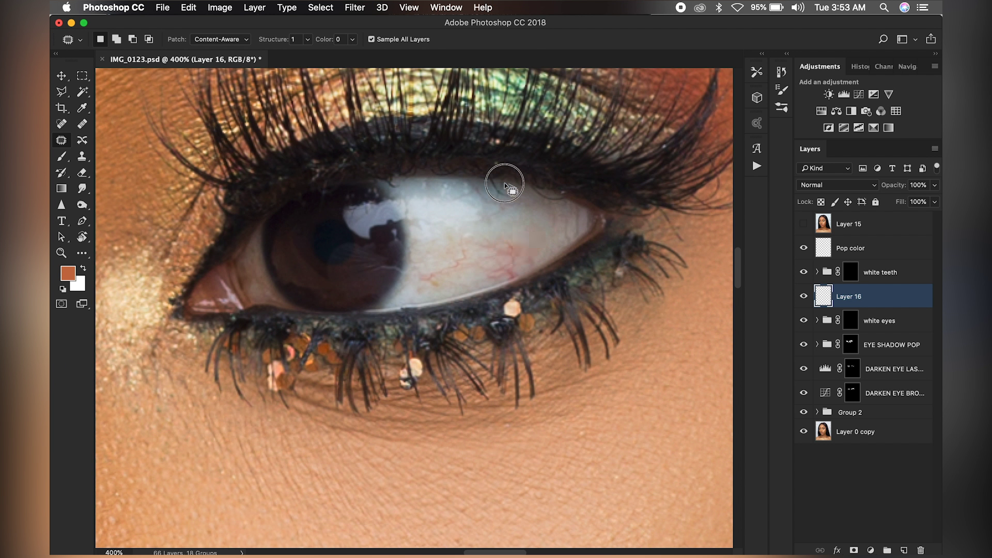
# Patch the red veins low in the eye white beside the iris, and compare the patch layer hidden and shown.
pyautogui.moveTo(514, 196); pyautogui.dragTo(495, 221)
pyautogui.press('super+z')
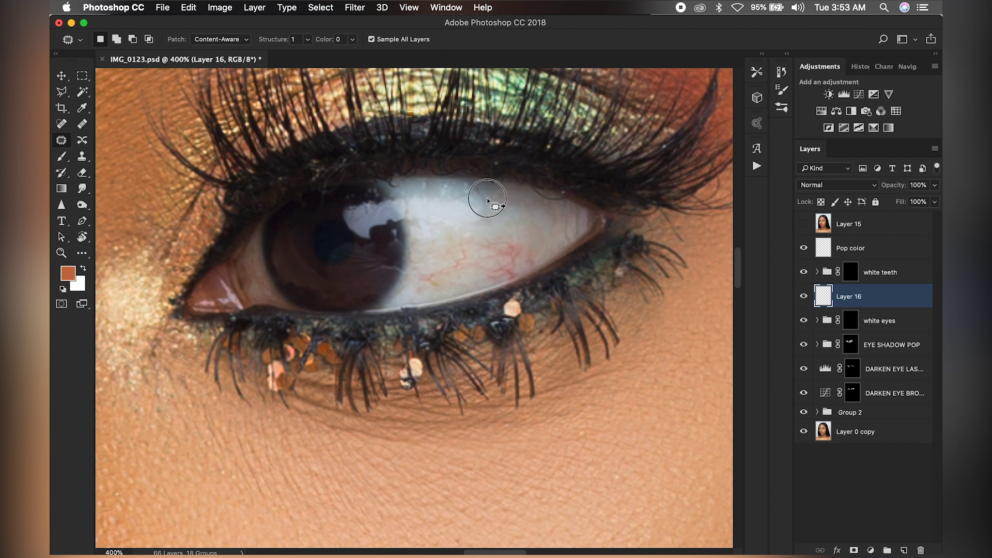
pyautogui.moveTo(425, 277)
pyautogui.mouseDown()
pyautogui.moveTo(450, 282)
pyautogui.moveTo(445, 258)
pyautogui.mouseUp()
pyautogui.click(804, 297)
pyautogui.click(804, 297)
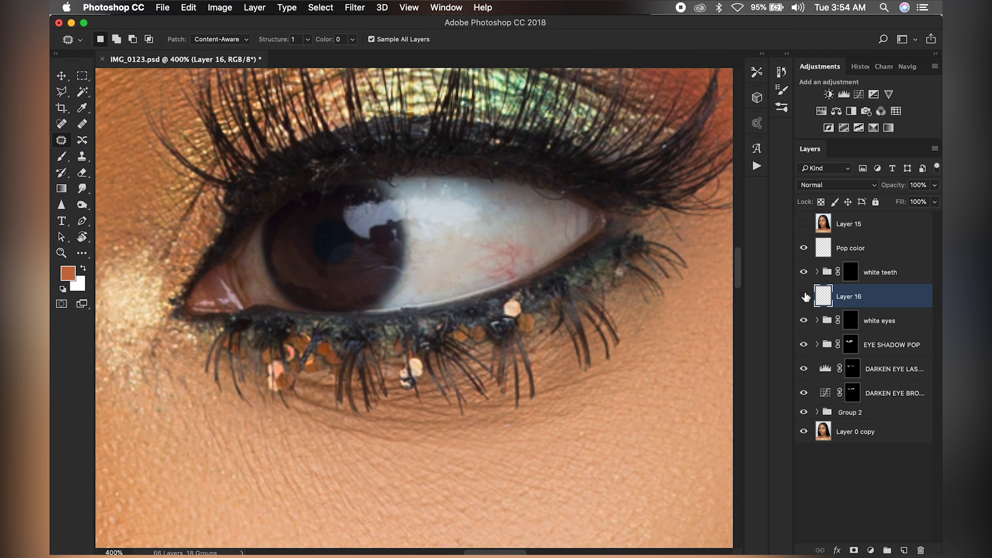
# Rename the patch layer "eye stain".
pyautogui.hscroll(-10, 680, 224)
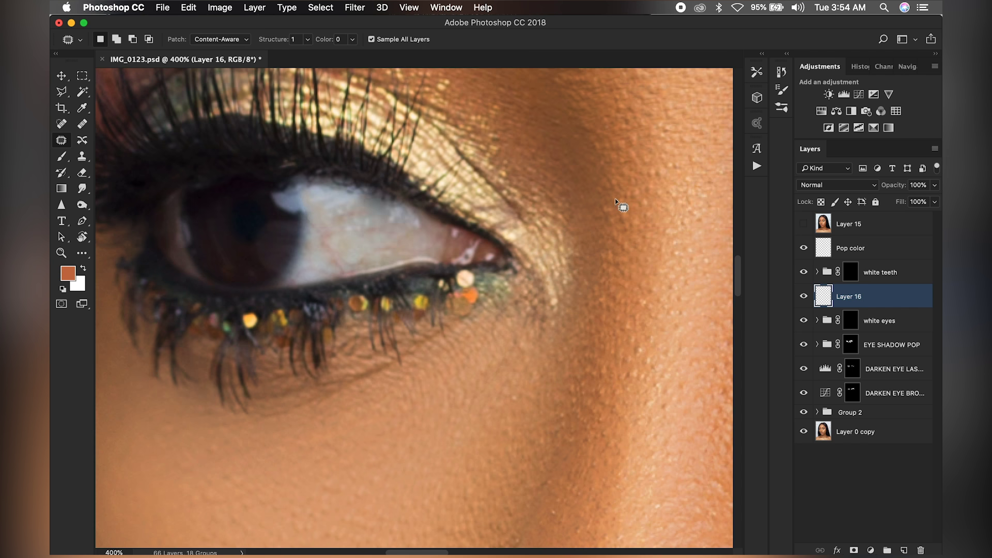
pyautogui.hscroll(10, 595, 196)
pyautogui.hscroll(10, 565, 189)
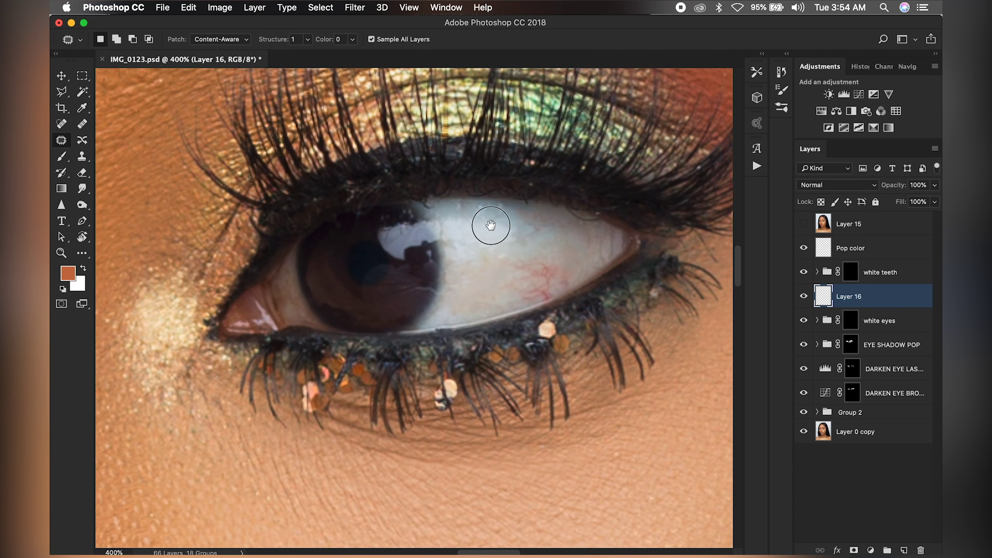
pyautogui.hscroll(3, 491, 226)
pyautogui.click(856, 296)
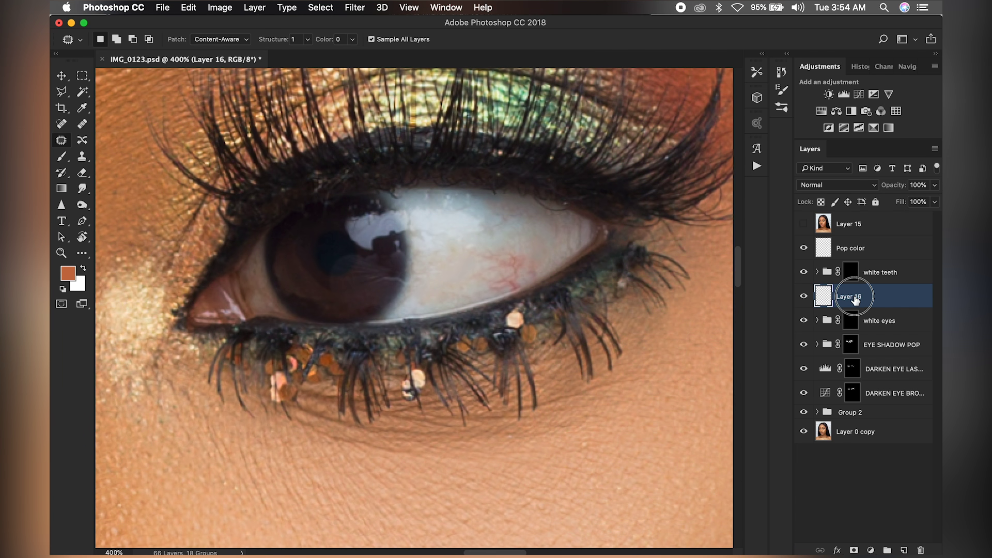
pyautogui.doubleClick(855, 296)
pyautogui.write('eye stain')
pyautogui.press('Return')
# Undo a test brush stroke on the white eyes mask and move the white eyes group above the eye stain layer.
pyautogui.click(851, 321)
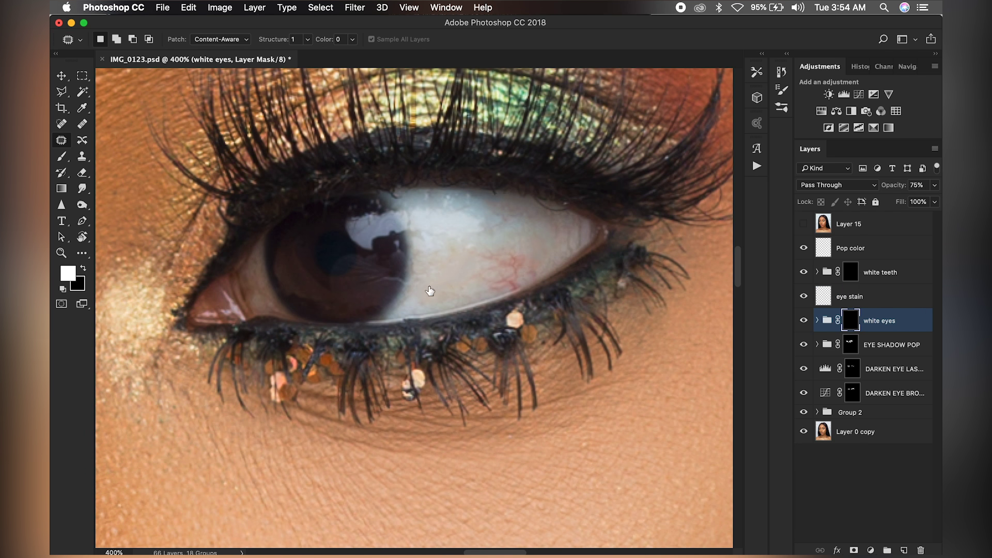
pyautogui.click(62, 157)
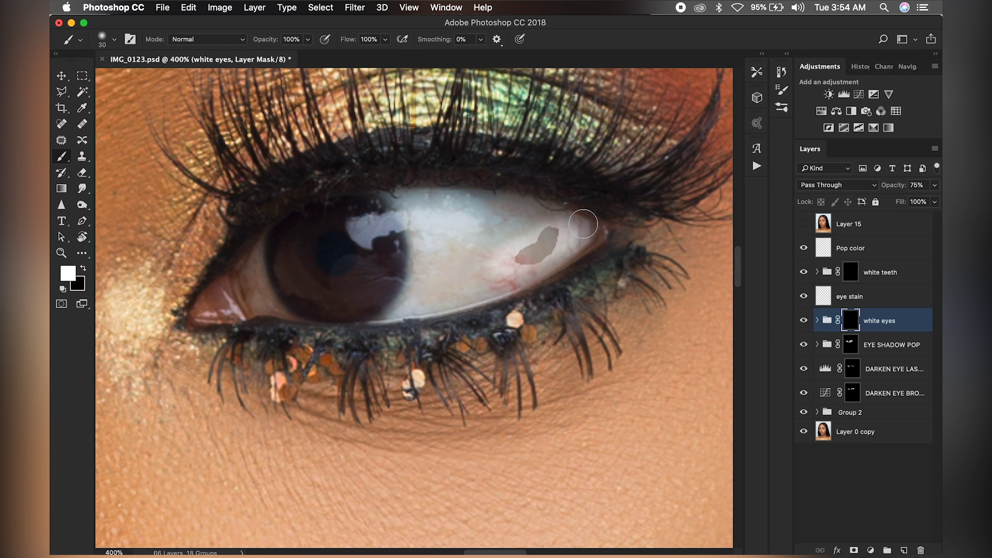
pyautogui.press('super+z')
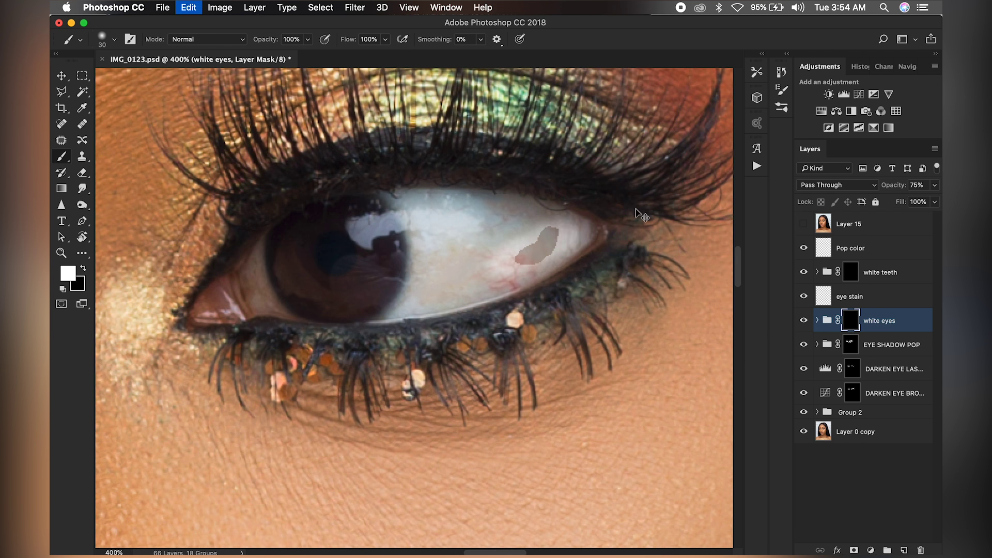
pyautogui.press('super+bracketright')
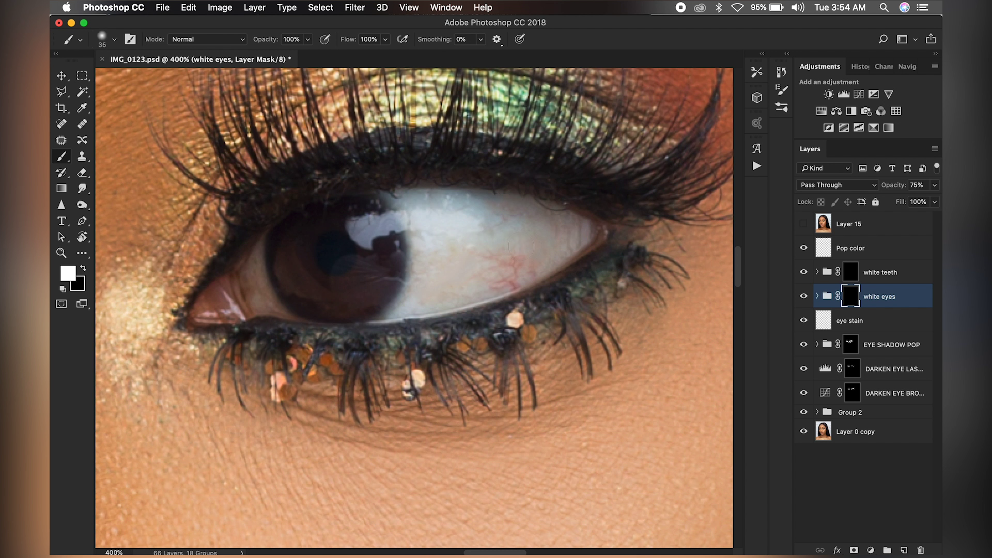
# Paint white on the white eyes mask over the nearer eye's large white area, adjusting the brush size to follow the iris and lid edges.
pyautogui.moveTo(509, 248)
pyautogui.mouseDown()
pyautogui.moveTo(528, 250)
pyautogui.moveTo(514, 230)
pyautogui.moveTo(523, 220)
pyautogui.moveTo(473, 265)
pyautogui.moveTo(551, 263)
pyautogui.moveTo(427, 299)
pyautogui.moveTo(428, 256)
pyautogui.moveTo(435, 276)
pyautogui.mouseUp()
pyautogui.press('[')
pyautogui.press('[')
pyautogui.press('[')
pyautogui.press('[')
pyautogui.press(']')
pyautogui.moveTo(396, 309); pyautogui.dragTo(395, 304)
pyautogui.press(']')
pyautogui.press('[')
pyautogui.press('[')
pyautogui.press(']')
pyautogui.press(']')
pyautogui.press(']')
pyautogui.press(']')
pyautogui.press('[')
pyautogui.press('[')
pyautogui.press('[')
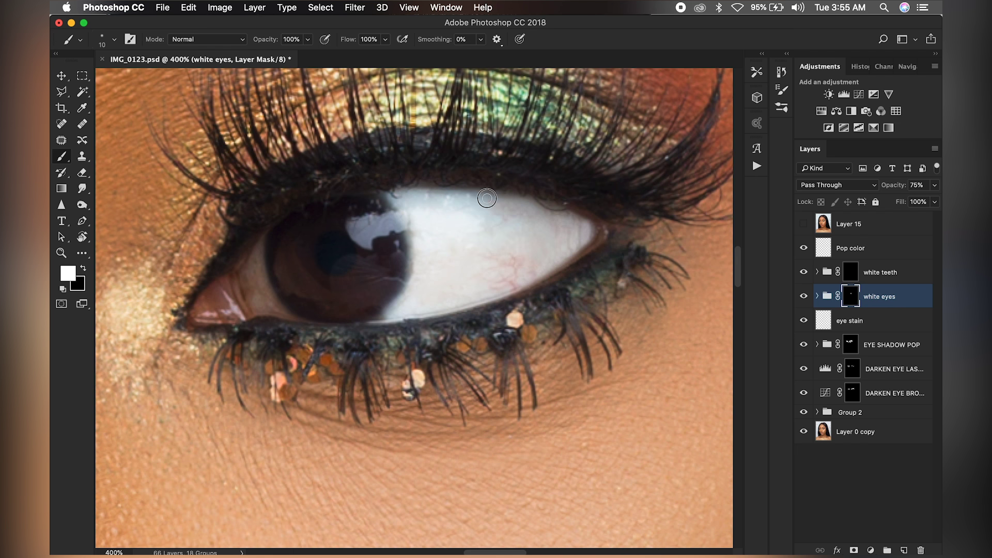
# Try the whitening on the nearer iris with a larger white brush, and mask it out again with black.
pyautogui.press(']')
pyautogui.press(']')
pyautogui.press(']')
pyautogui.press(']')
pyautogui.press(']')
pyautogui.press(']')
pyautogui.click(342, 273)
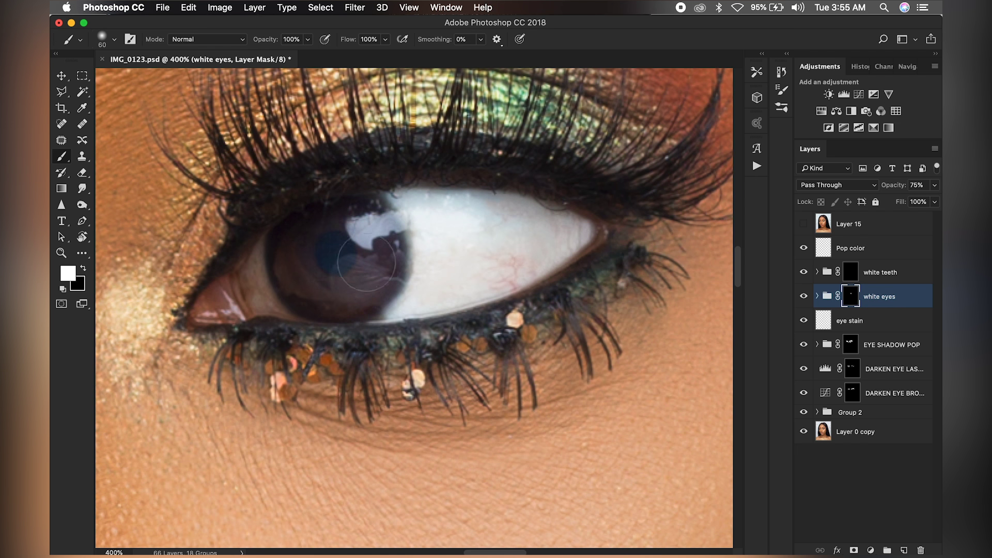
pyautogui.click(82, 268)
pyautogui.moveTo(310, 250)
pyautogui.mouseDown()
pyautogui.moveTo(303, 263)
pyautogui.moveTo(321, 239)
pyautogui.moveTo(312, 240)
pyautogui.moveTo(343, 261)
pyautogui.mouseUp()
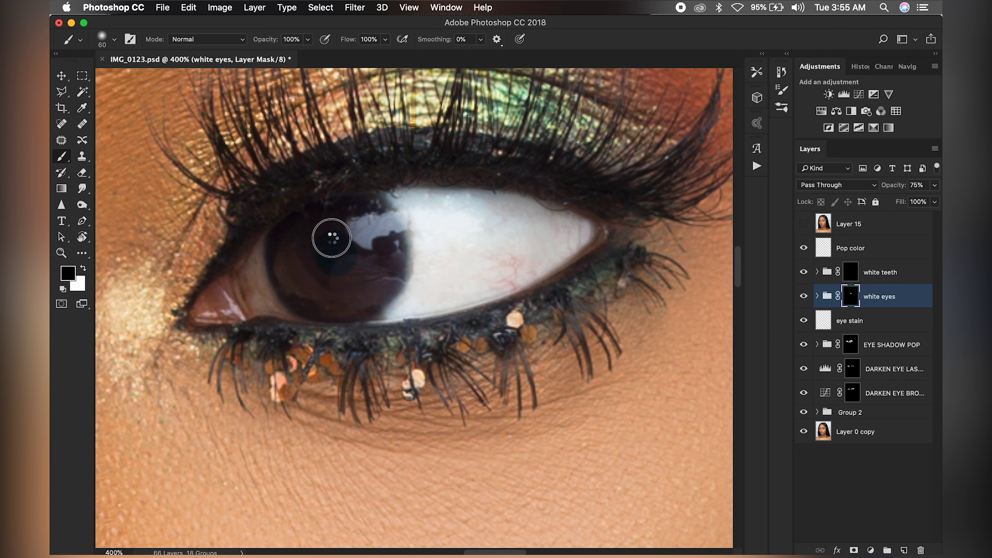
# Paint white on the mask over the narrow eye white between the nearer iris and tear duct, and compare the group hidden and shown.
pyautogui.press('x')
pyautogui.press('[')
pyautogui.press('[')
pyautogui.press('[')
pyautogui.press('[')
pyautogui.press('[')
pyautogui.press(']')
pyautogui.press(']')
pyautogui.moveTo(257, 255)
pyautogui.mouseDown()
pyautogui.moveTo(248, 297)
pyautogui.moveTo(252, 278)
pyautogui.mouseUp()
pyautogui.press(']')
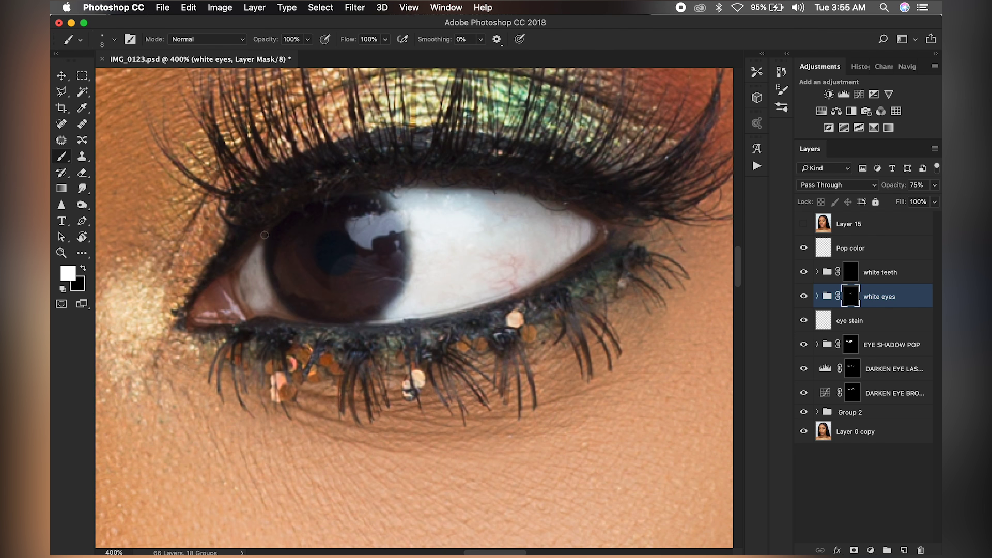
pyautogui.press(']')
pyautogui.press(']')
pyautogui.press(']')
pyautogui.press(']')
pyautogui.press(']')
pyautogui.press(']')
pyautogui.press('[')
pyautogui.press('[')
pyautogui.press('[')
pyautogui.press('[')
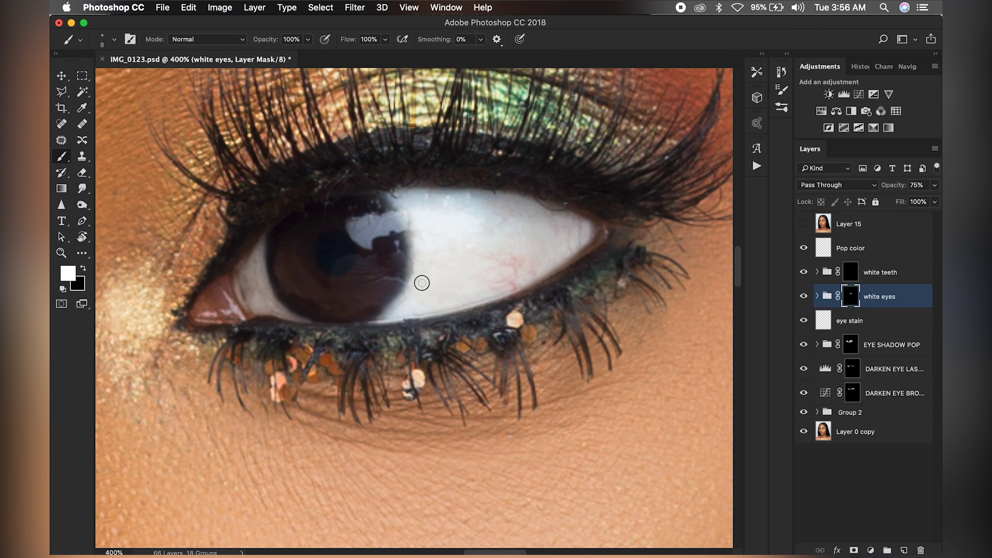
pyautogui.click(803, 296)
pyautogui.click(804, 296)
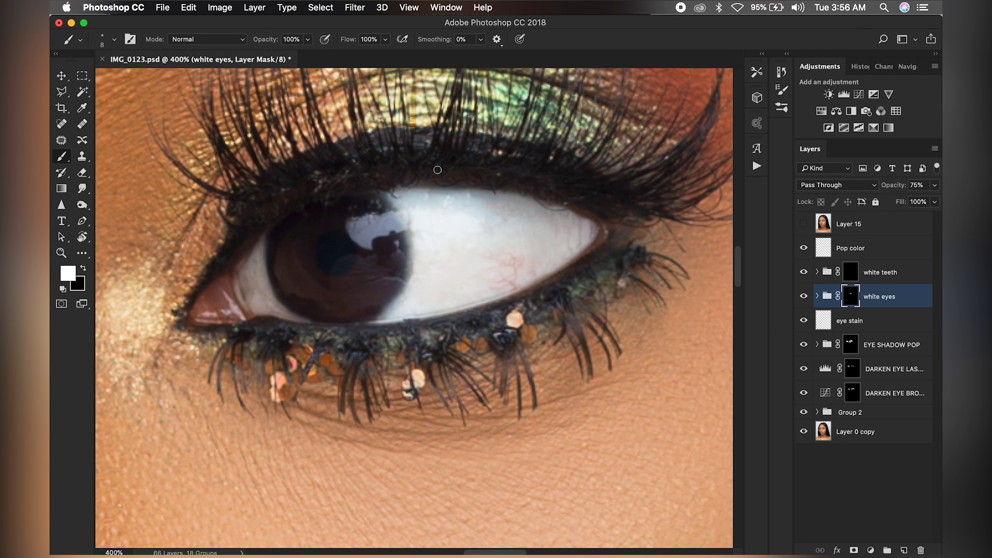
# Paint white on the white eyes mask over the farther eye's white between the iris and the inner corner.
pyautogui.press('x')
pyautogui.press('super+minus')
pyautogui.press(']')
pyautogui.press(']')
pyautogui.press(']')
pyautogui.press(']')
pyautogui.press(']')
pyautogui.press(']')
pyautogui.press(']')
pyautogui.hscroll(-8, 441, 275)
pyautogui.press('super+minus')
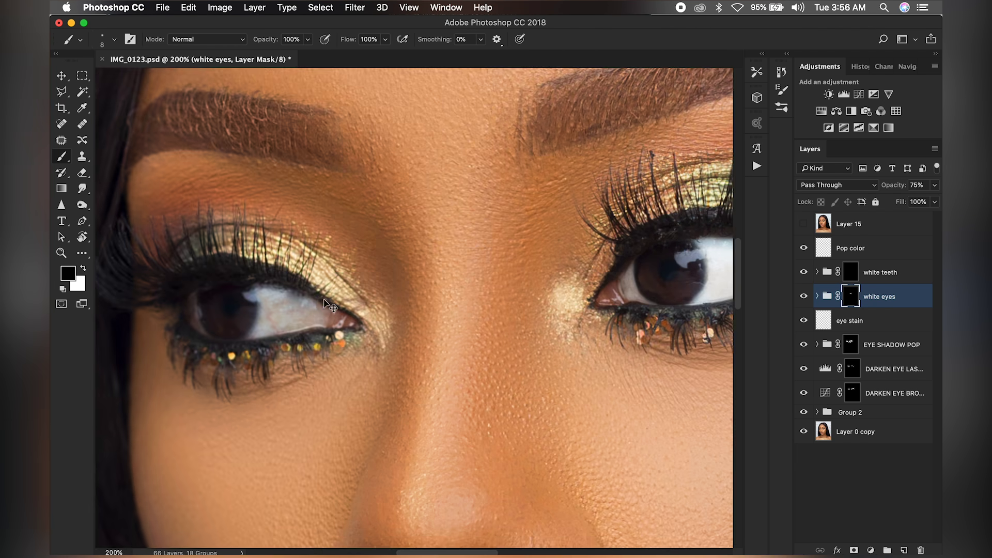
pyautogui.press('super+plus')
pyautogui.press('x')
pyautogui.moveTo(363, 291)
pyautogui.mouseDown()
pyautogui.moveTo(337, 304)
pyautogui.moveTo(338, 284)
pyautogui.moveTo(353, 309)
pyautogui.moveTo(362, 286)
pyautogui.moveTo(329, 299)
pyautogui.moveTo(327, 280)
pyautogui.moveTo(363, 306)
pyautogui.moveTo(343, 317)
pyautogui.mouseUp()
pyautogui.press('[')
pyautogui.press('[')
pyautogui.press('[')
pyautogui.press('[')
pyautogui.press('[')
pyautogui.press(']')
pyautogui.press(']')
pyautogui.press(']')
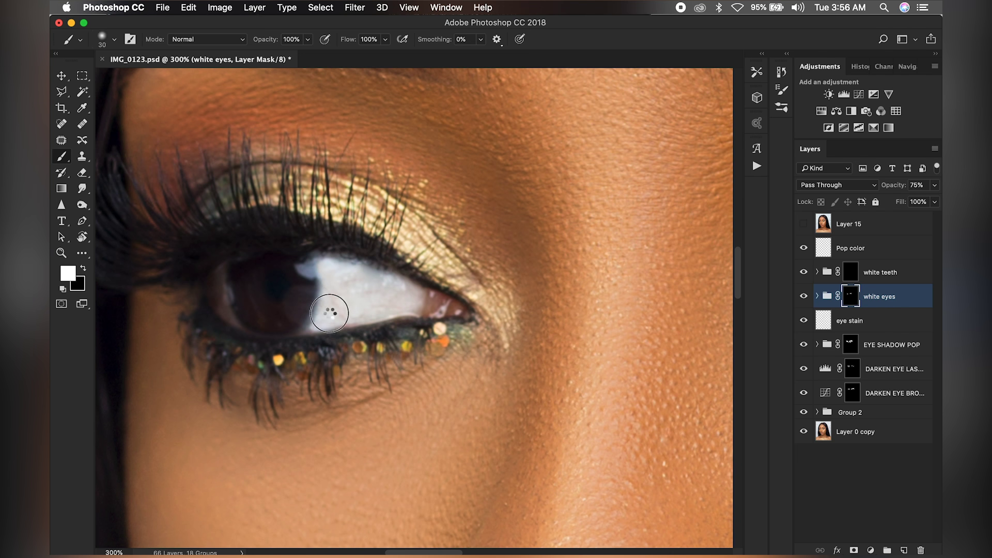
# Paint white over the narrow outer white of the farther eye and mask the whitening off its iris with black.
pyautogui.press('[')
pyautogui.press('[')
pyautogui.moveTo(220, 303)
pyautogui.mouseDown()
pyautogui.moveTo(235, 324)
pyautogui.moveTo(284, 335)
pyautogui.moveTo(318, 322)
pyautogui.mouseUp()
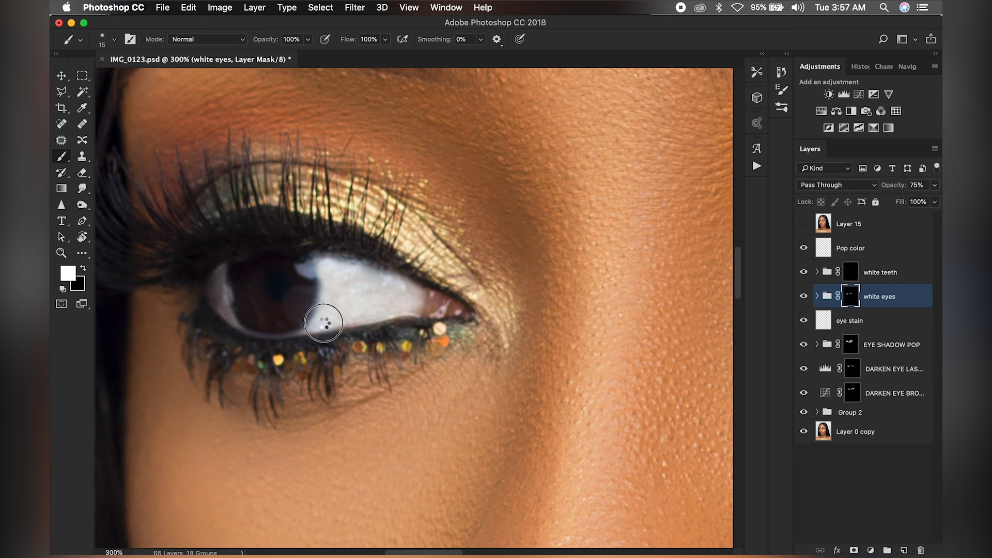
pyautogui.press('x')
pyautogui.moveTo(233, 293)
pyautogui.mouseDown()
pyautogui.moveTo(275, 321)
pyautogui.moveTo(296, 313)
pyautogui.mouseUp()
pyautogui.click(804, 296)
pyautogui.click(804, 296)
pyautogui.press('x')
pyautogui.press('x')
pyautogui.press('super+z')
pyautogui.press('x')
pyautogui.press('x')
# Lower the white eyes group's opacity to 30% and compare both eyes with the group hidden and shown.
pyautogui.press('super+minus')
pyautogui.press('super+minus')
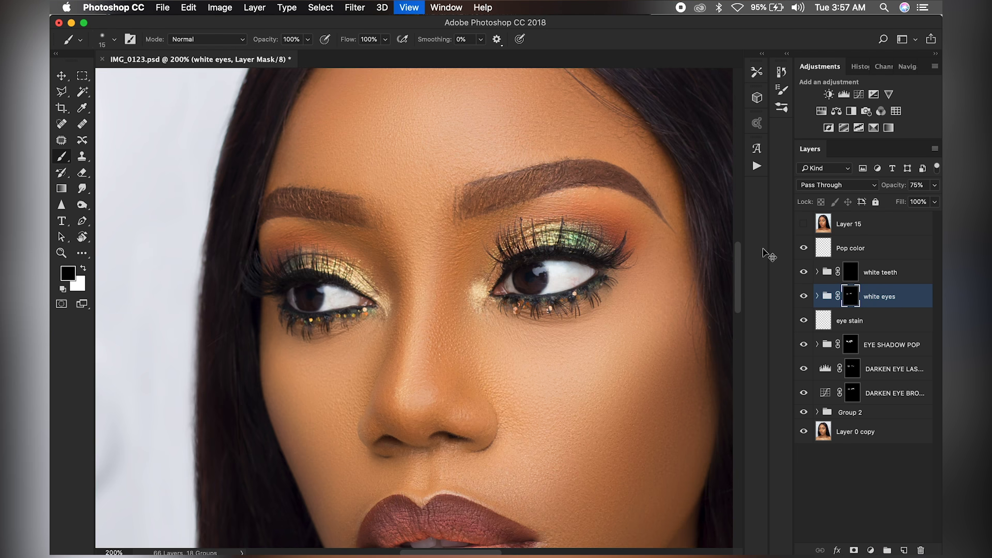
pyautogui.click(804, 297)
pyautogui.click(805, 296)
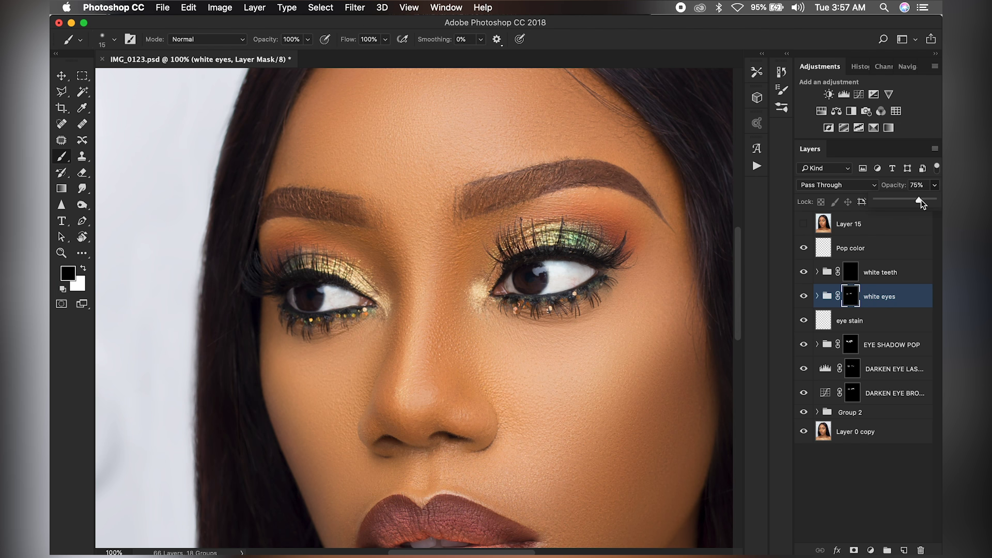
pyautogui.moveTo(921, 199); pyautogui.dragTo(899, 203)
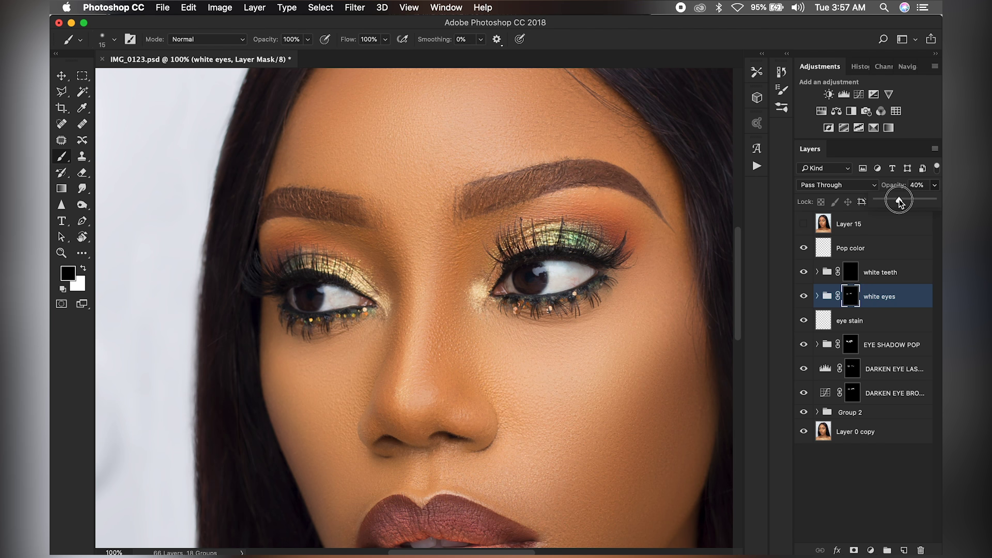
pyautogui.click(804, 297)
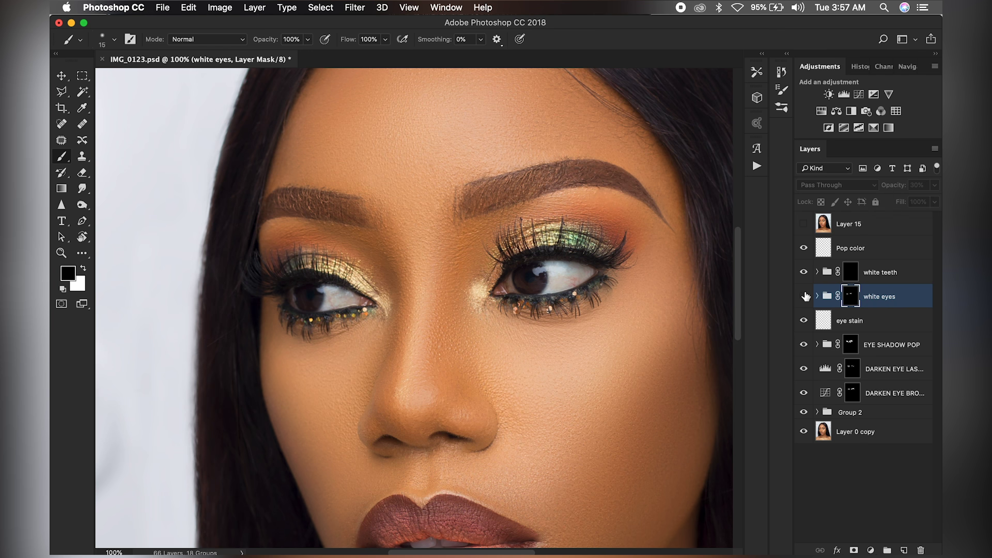
pyautogui.click(804, 297)
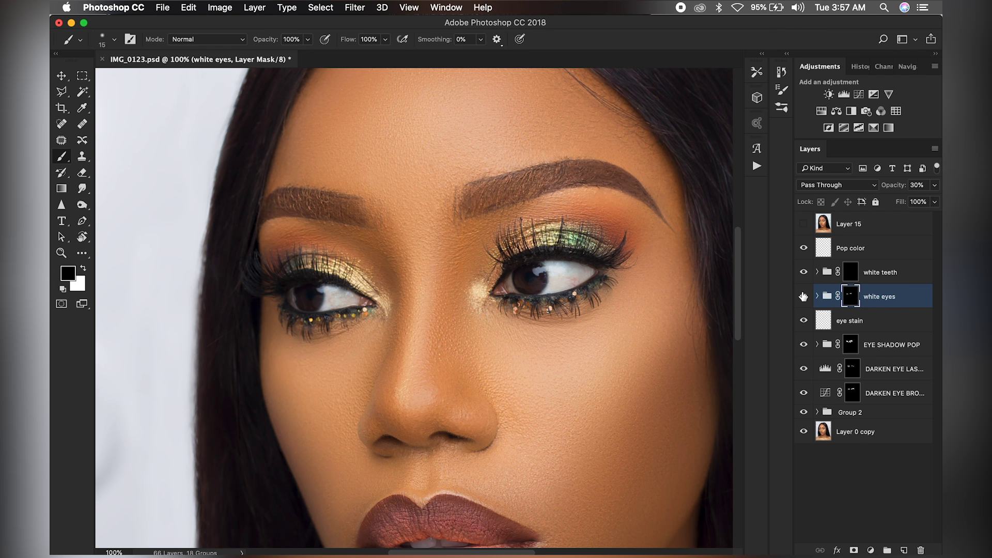
# Examine the eye whitening on the full portrait and at 100%, with the white eyes group hidden and shown.
pyautogui.press('super+minus')
pyautogui.press('super+minus')
pyautogui.press('super+minus')
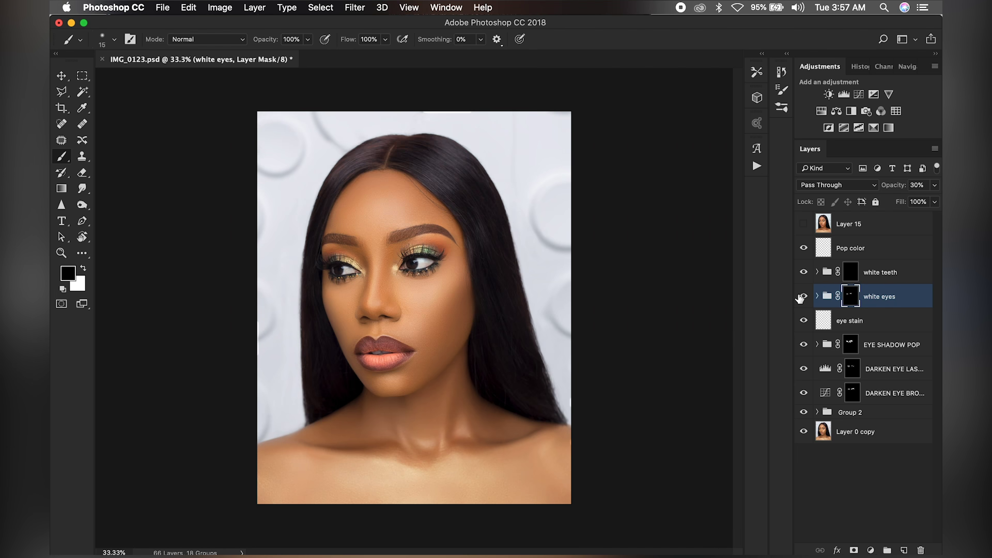
pyautogui.press('super+plus')
pyautogui.press('super+plus')
pyautogui.moveTo(560, 211); pyautogui.dragTo(611, 288)
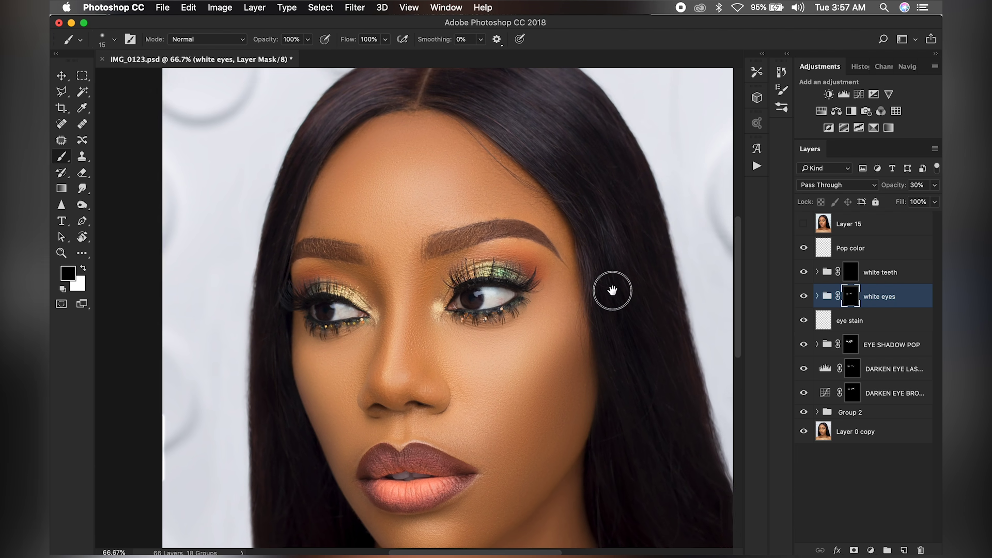
pyautogui.press('super+plus')
pyautogui.click(804, 297)
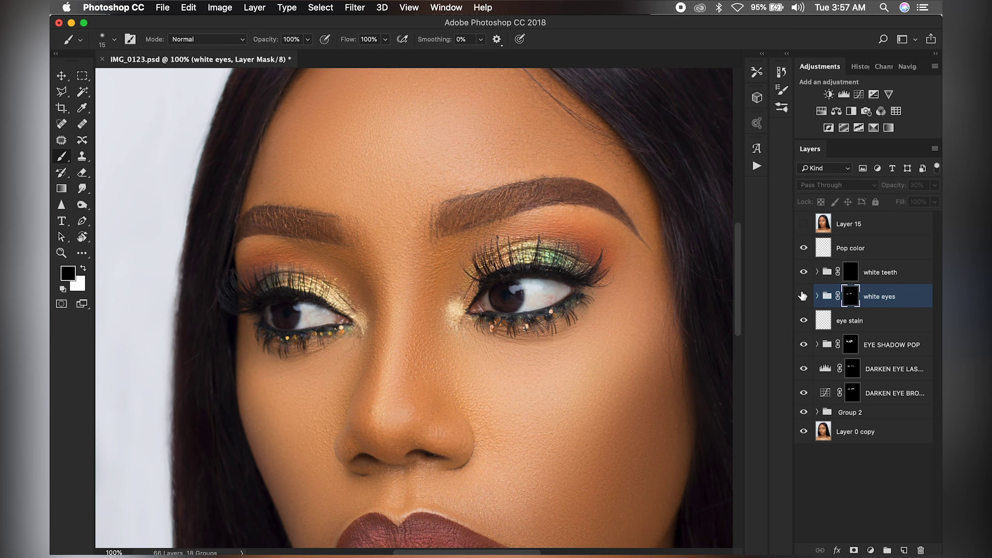
pyautogui.click(803, 297)
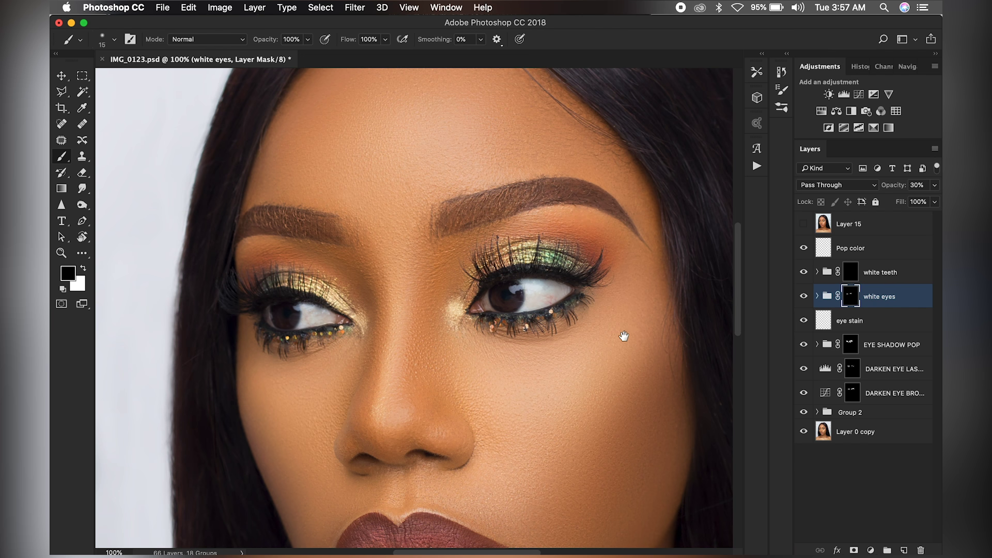
# Paint white on the white teeth mask over the visible teeth between the lips at 200% zoom.
pyautogui.scroll(-10, 625, 336)
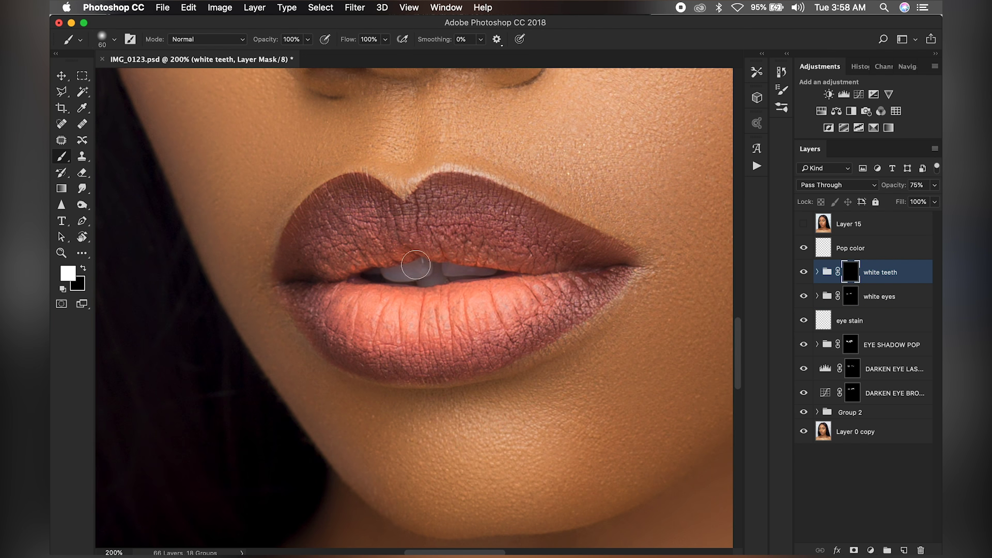
pyautogui.press(']')
pyautogui.moveTo(408, 274)
pyautogui.mouseDown()
pyautogui.moveTo(428, 270)
pyautogui.moveTo(385, 273)
pyautogui.moveTo(485, 272)
pyautogui.moveTo(425, 280)
pyautogui.mouseUp()
pyautogui.press('[')
pyautogui.press('[')
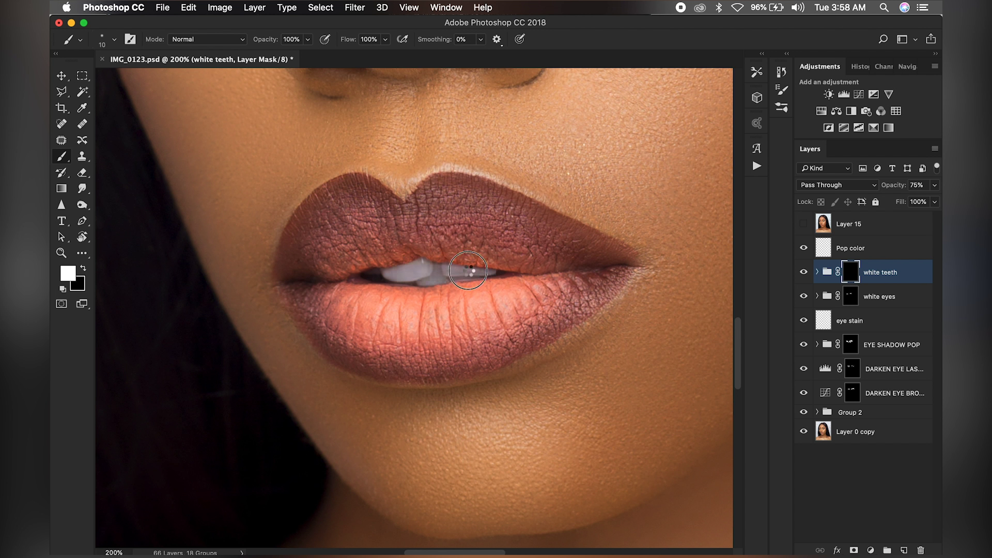
pyautogui.press('x')
pyautogui.press('x')
# Lower the white teeth group's opacity to 36%, compare it hidden and shown, and review the whole face.
pyautogui.click(804, 272)
pyautogui.click(804, 272)
pyautogui.click(934, 185)
pyautogui.moveTo(919, 202); pyautogui.dragTo(898, 203)
pyautogui.click(804, 272)
pyautogui.click(804, 271)
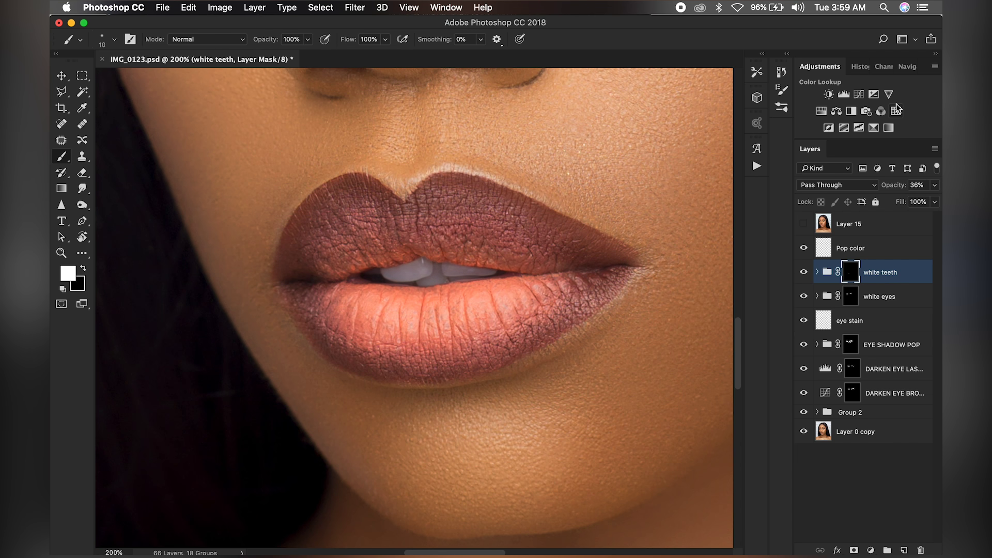
pyautogui.press('super+minus')
pyautogui.press('super+minus')
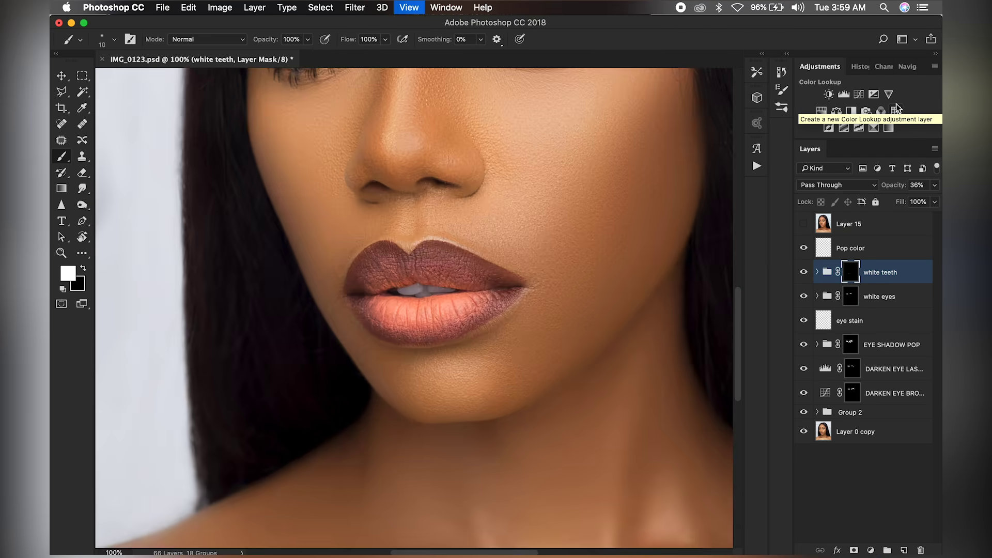
pyautogui.press('super+minus')
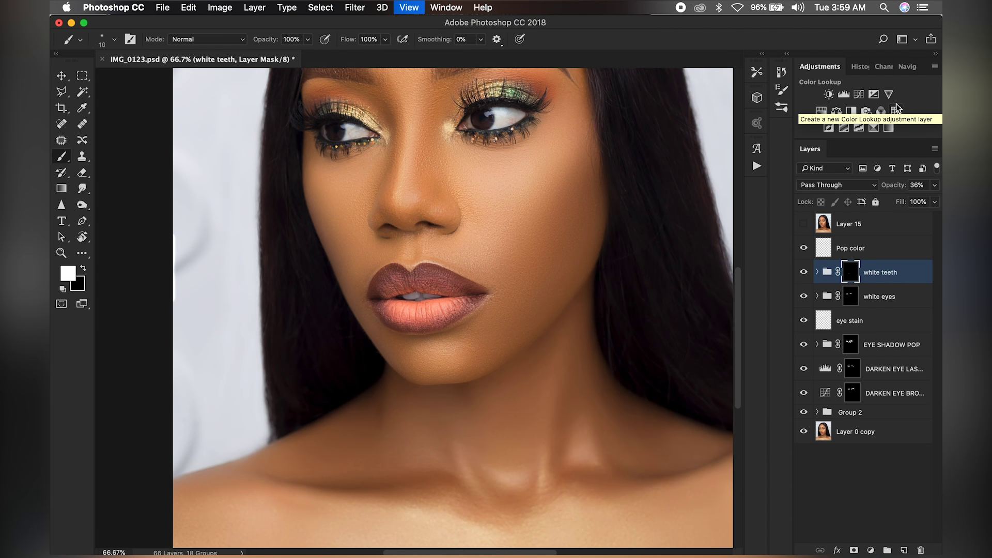
pyautogui.press('super+plus')
pyautogui.press('super+plus')
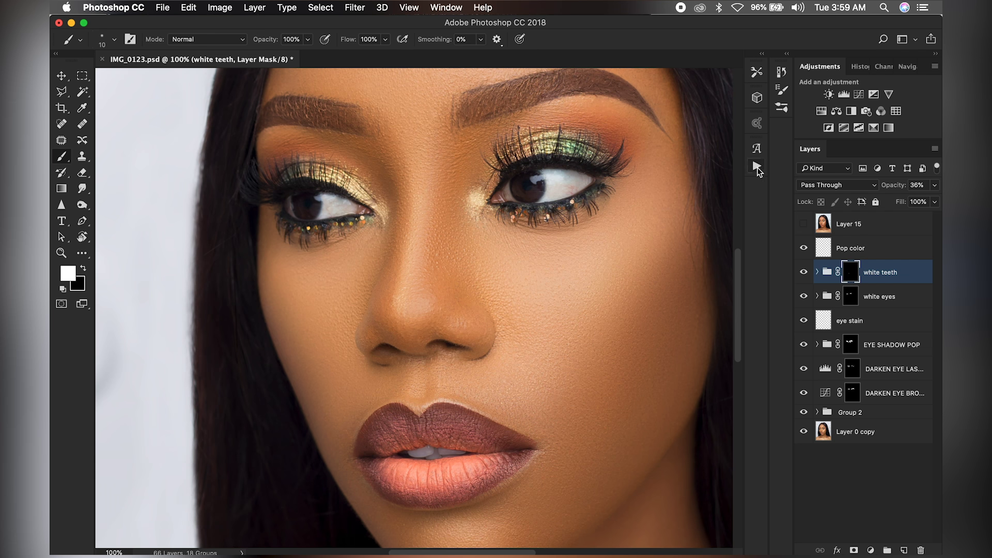
# Run the Lip enhancer action and paint white on the resulting group's mask over the lips.
pyautogui.hotkey('alt', 'F9')
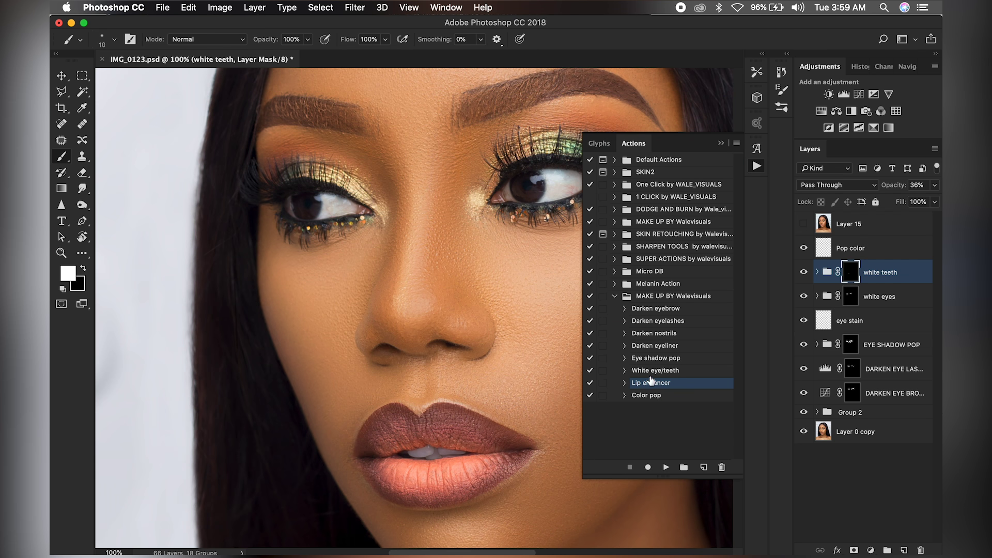
pyautogui.click(666, 468)
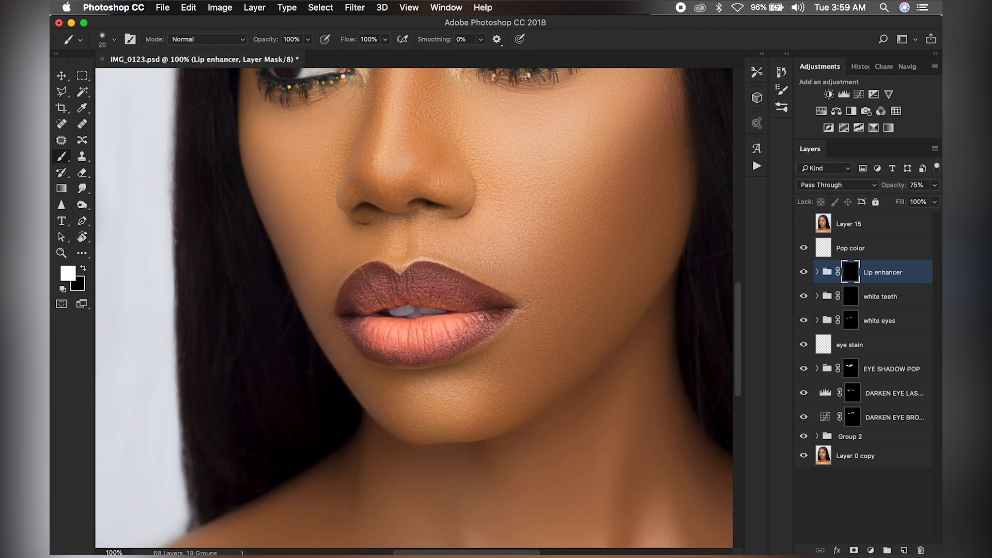
pyautogui.moveTo(358, 308)
pyautogui.mouseDown()
pyautogui.moveTo(487, 296)
pyautogui.moveTo(355, 294)
pyautogui.moveTo(381, 324)
pyautogui.moveTo(417, 326)
pyautogui.mouseUp()
pyautogui.press('[')
pyautogui.press('[')
pyautogui.press('[')
pyautogui.press('[')
pyautogui.keyDown('super'); pyautogui.click(851, 274); pyautogui.keyUp('super')
pyautogui.press('super+d')
# Compare the lips with the Lip enhancer group hidden and shown, and review the whole face at 66.7% zoom.
pyautogui.click(805, 273)
pyautogui.click(805, 273)
pyautogui.press('super+minus')
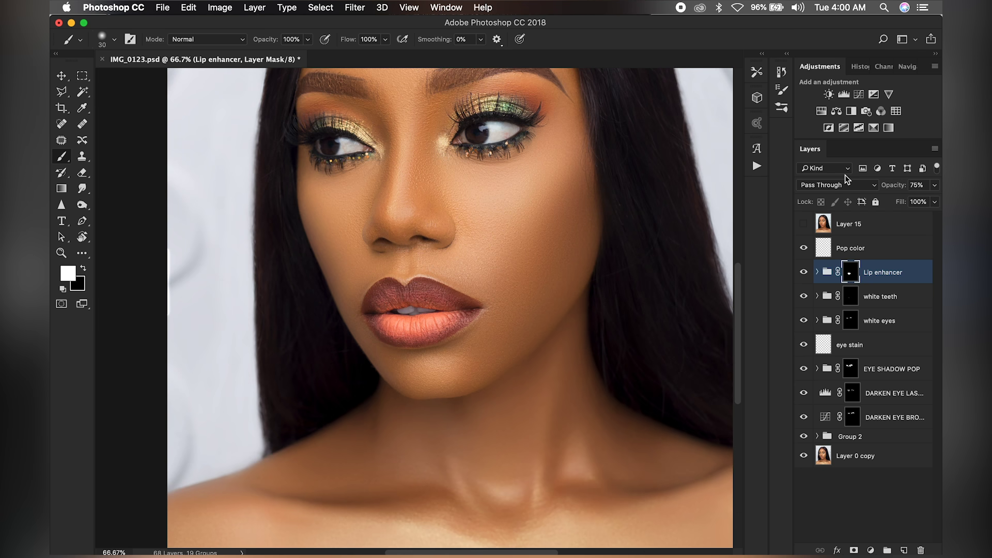
pyautogui.moveTo(614, 272); pyautogui.dragTo(610, 298)
pyautogui.scroll(5, 611, 298)
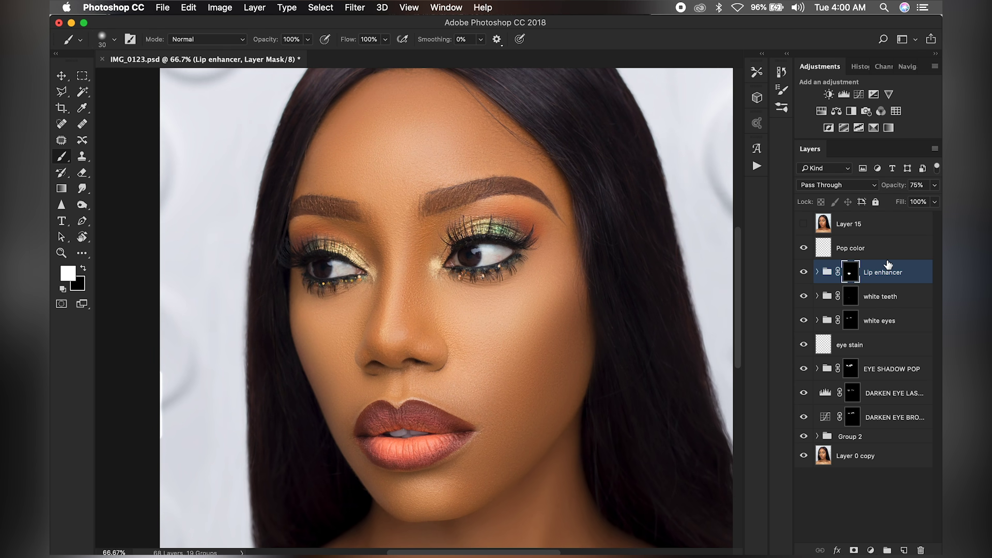
# Group the layers from Lip enhancer down to the darken eyebrow adjustment and name the group ENHANCEMENT.
pyautogui.keyDown('shift'); pyautogui.click(894, 418); pyautogui.keyUp('shift')
pyautogui.press('super+g')
pyautogui.doubleClick(870, 268)
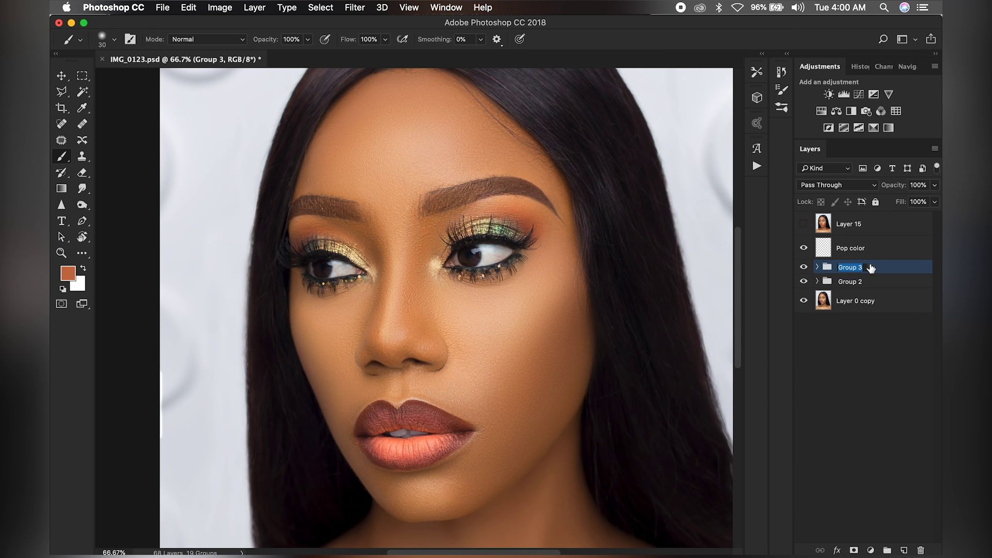
pyautogui.write('ENHA')
pyautogui.press('Return')
# Compare the full portrait at 33.3% zoom with only Layer 0 copy shown and with all the retouching layers shown.
pyautogui.press('super+minus')
pyautogui.press('super+minus')
pyautogui.keyDown('alt'); pyautogui.click(805, 301); pyautogui.keyUp('alt')
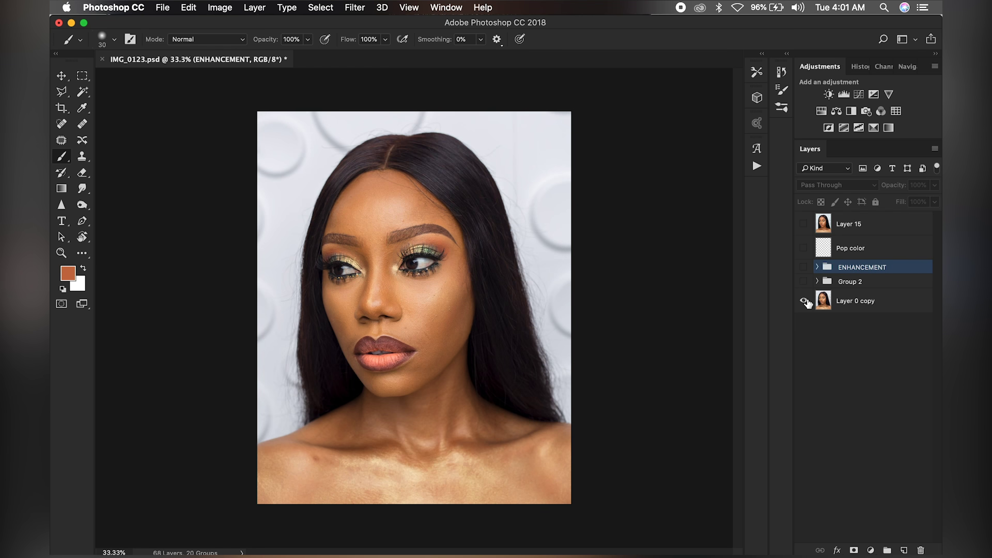
pyautogui.keyDown('alt'); pyautogui.click(804, 302); pyautogui.keyUp('alt')
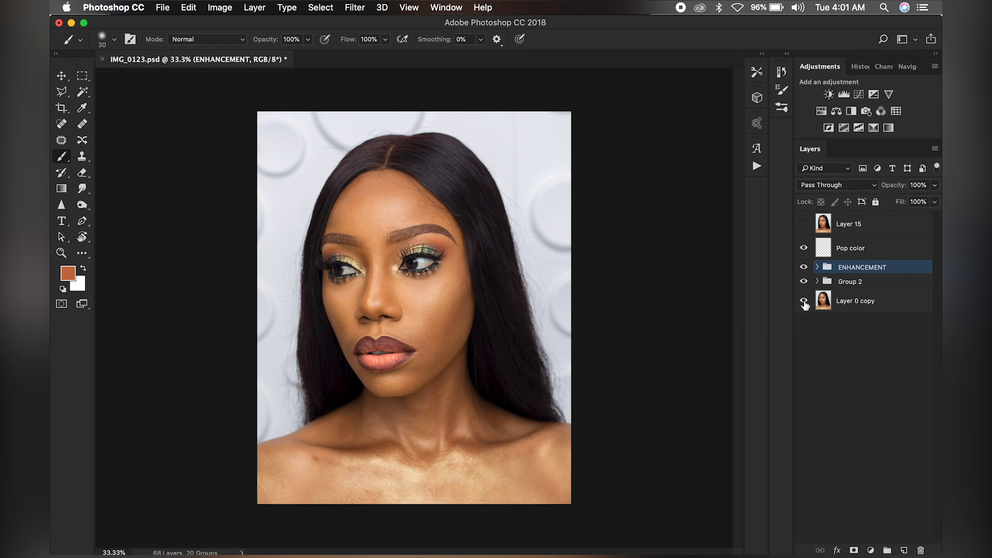